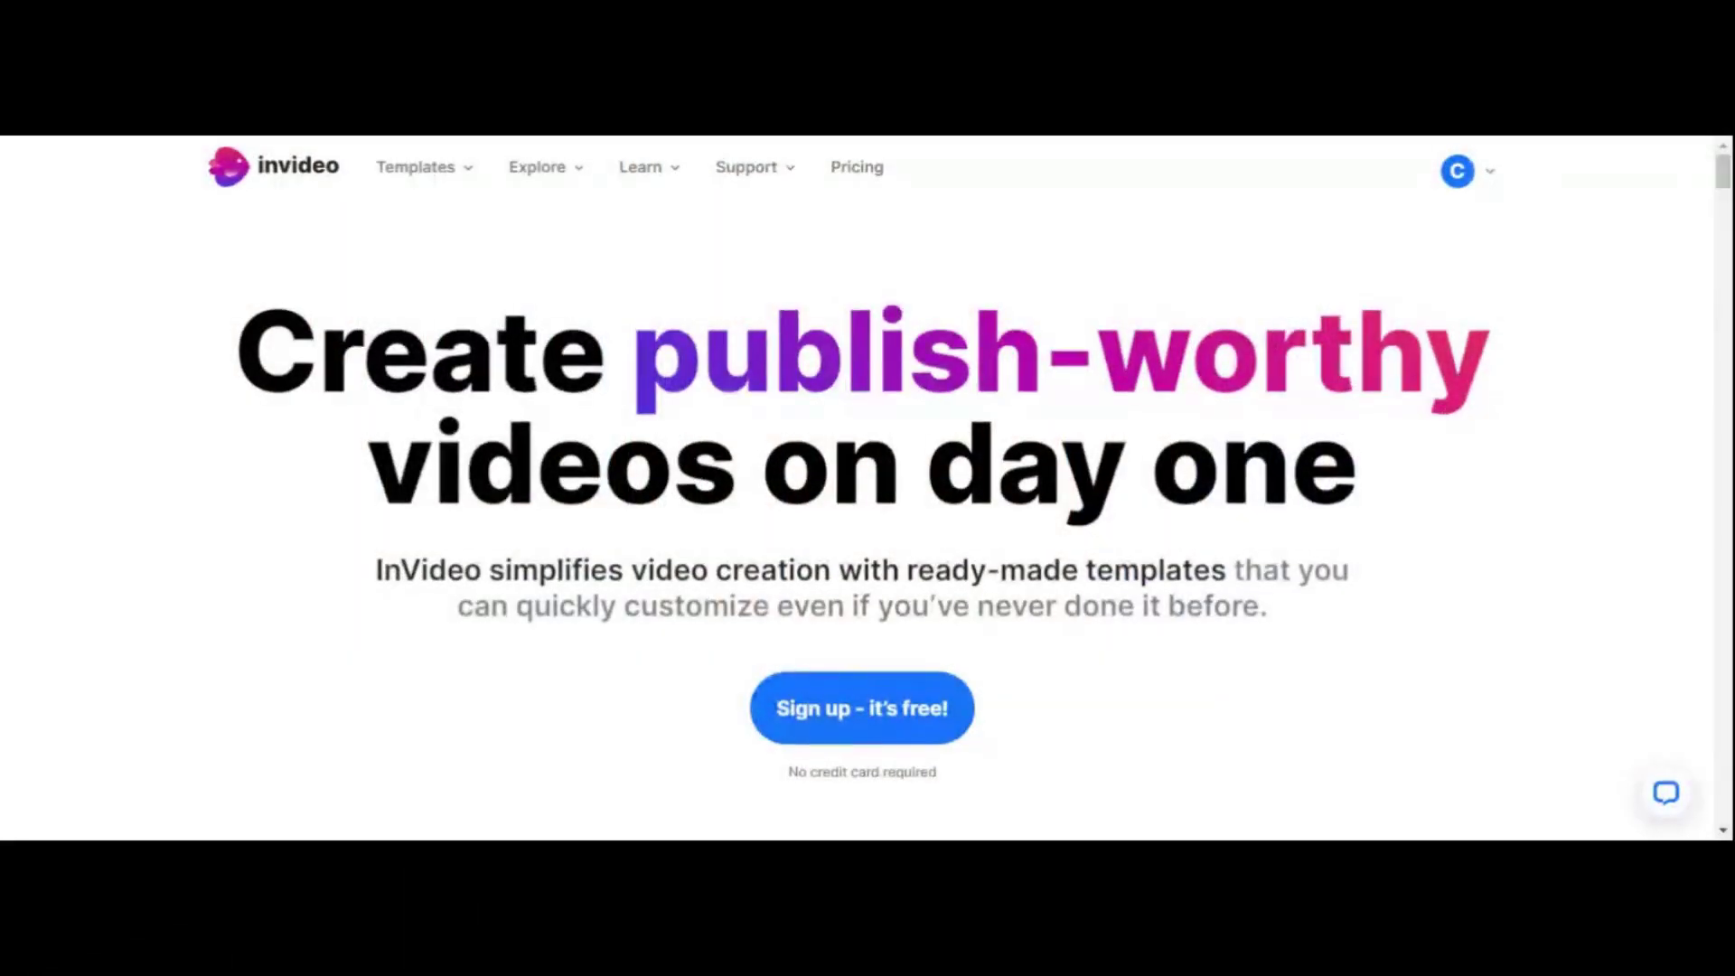
# - Enter the InVideo dashboard and open project 20262800 from My Projects in the account menu
pyautogui.click(897, 717)
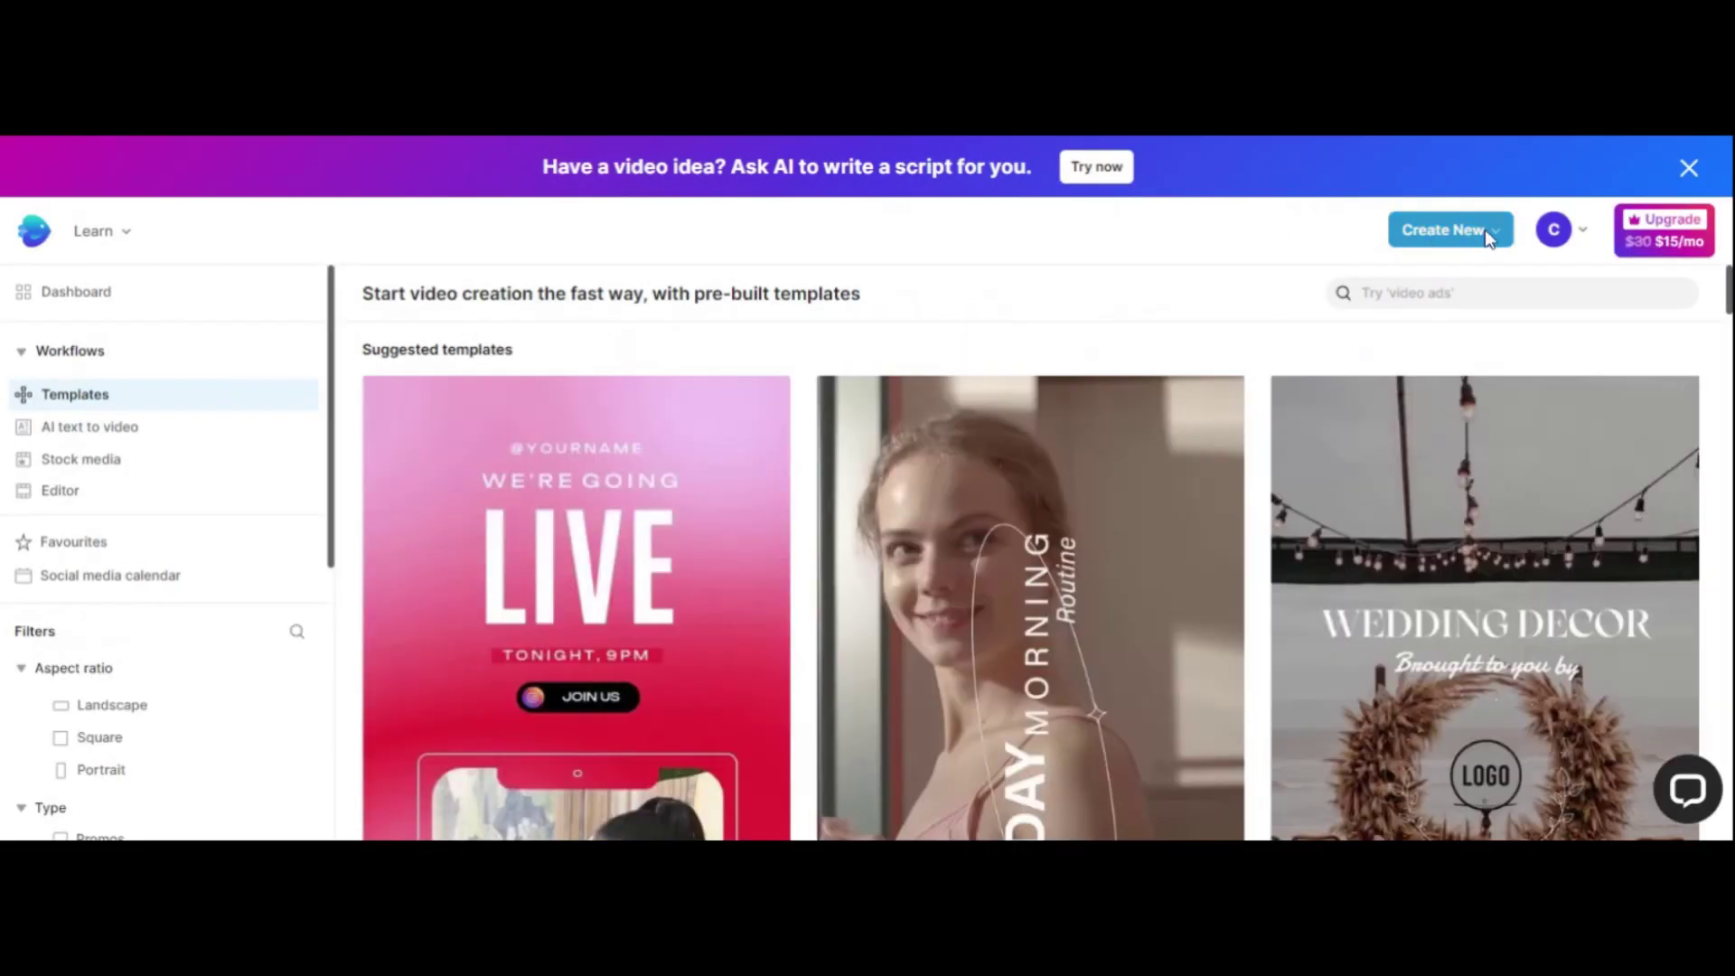
pyautogui.click(1576, 233)
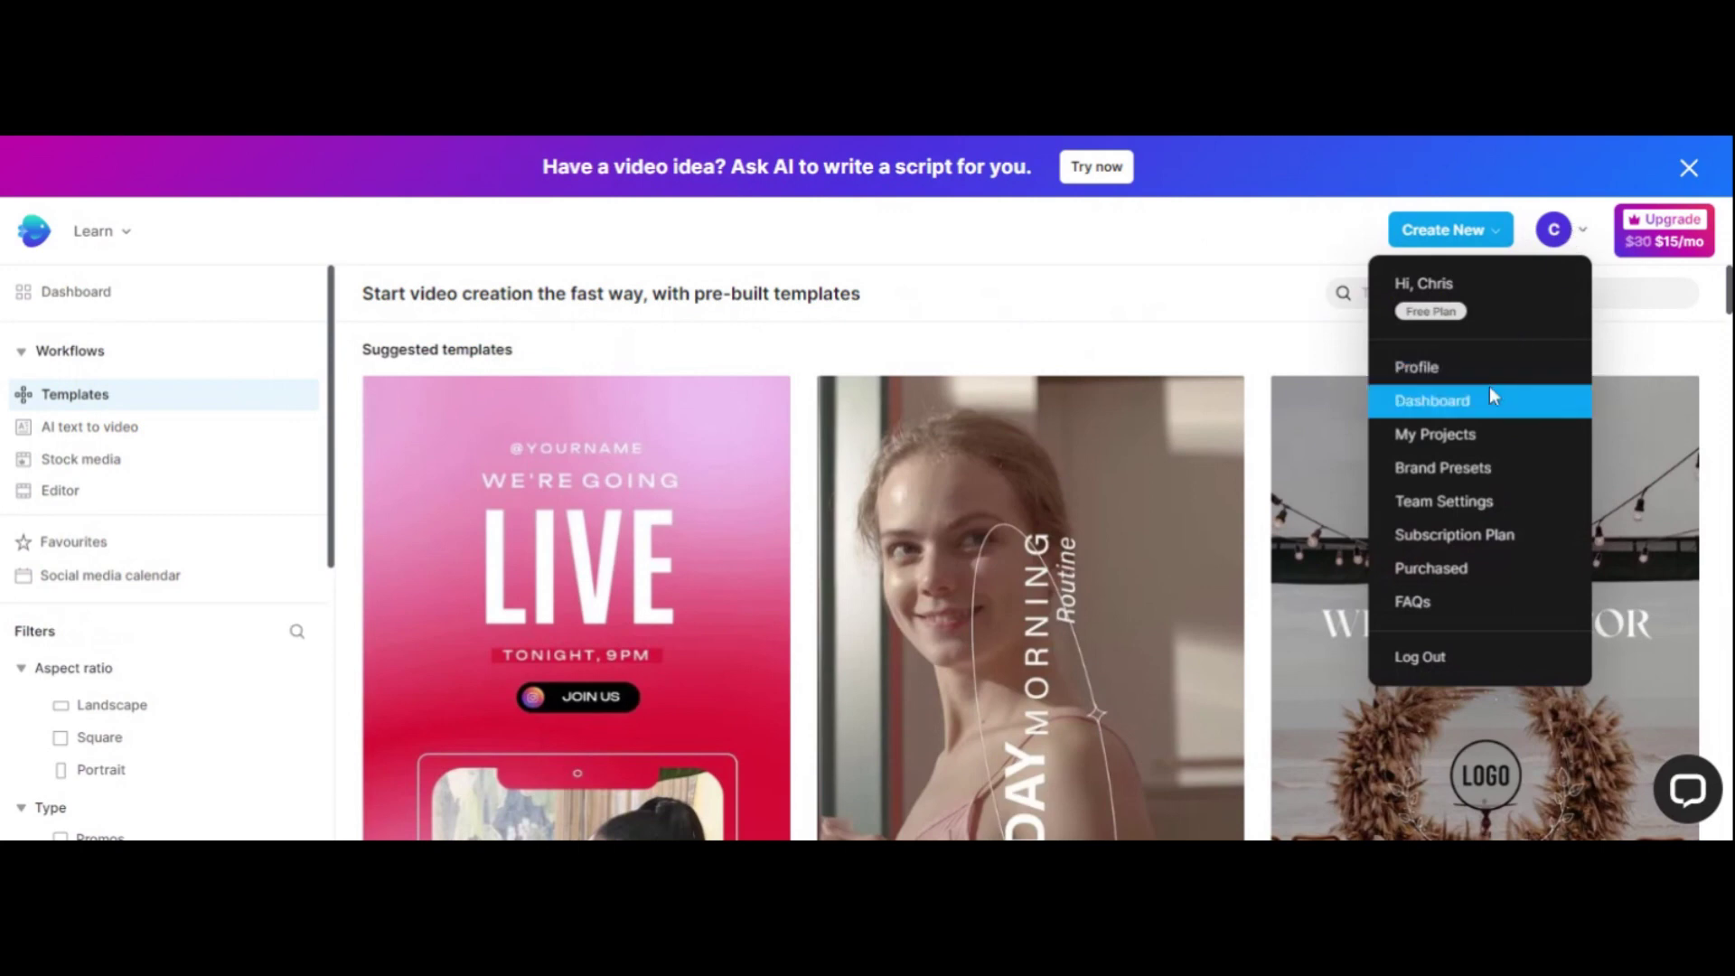
pyautogui.click(1456, 432)
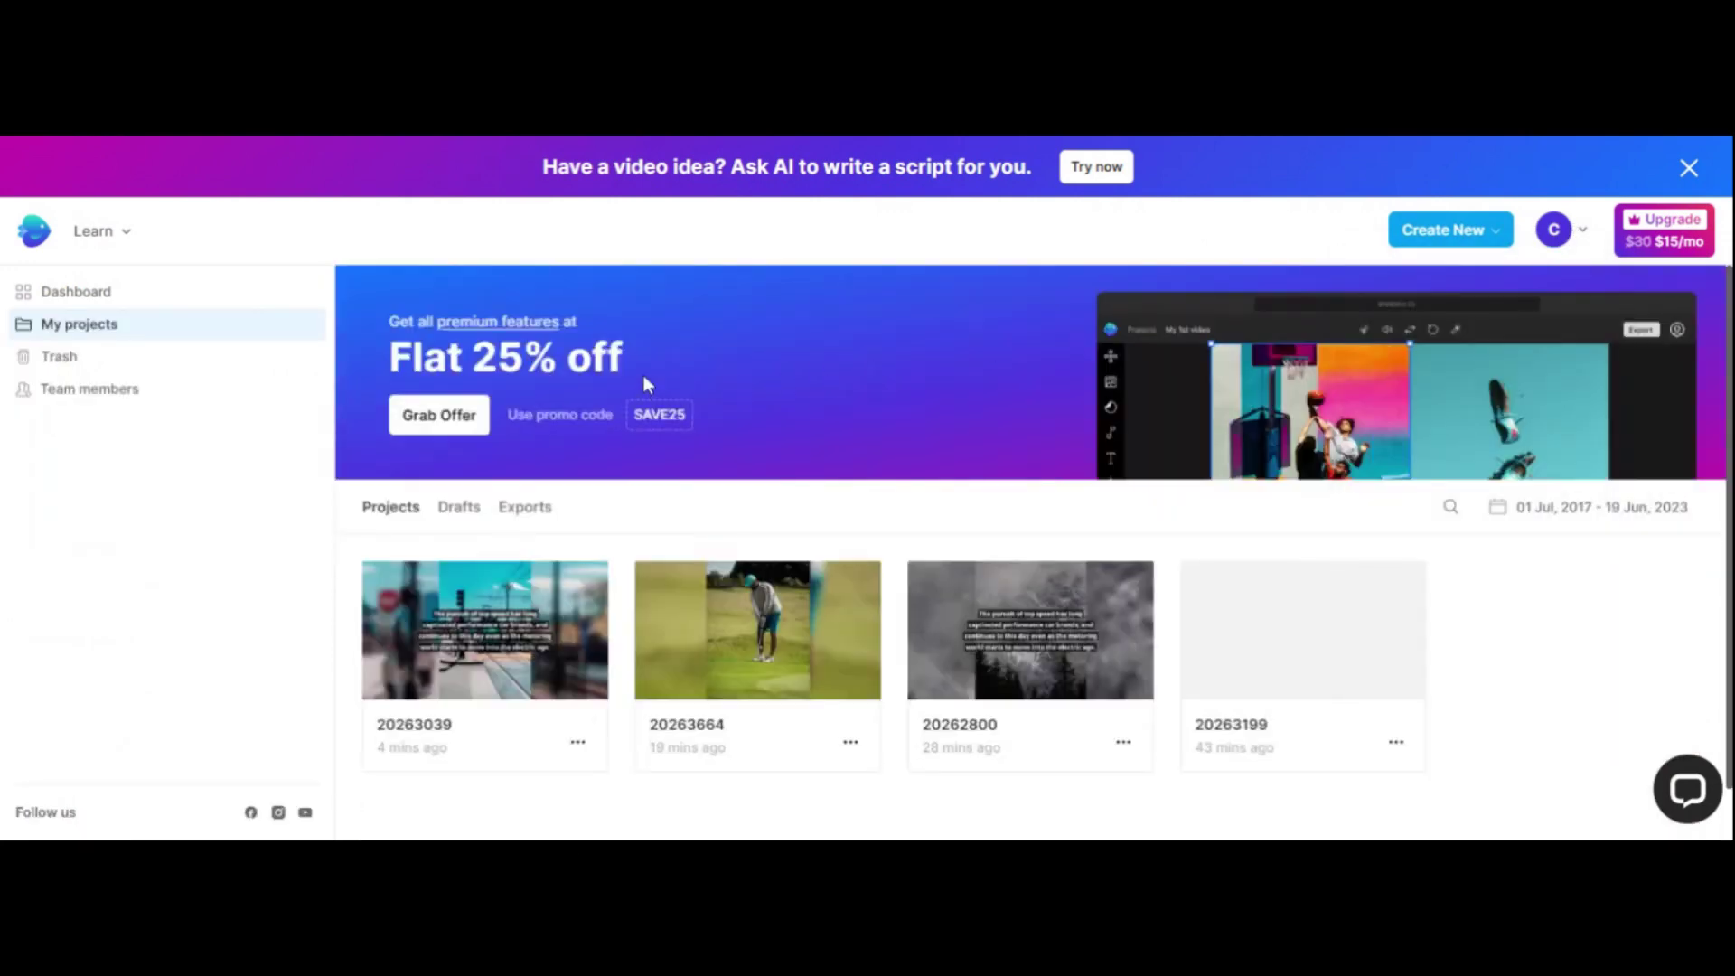
pyautogui.click(1041, 665)
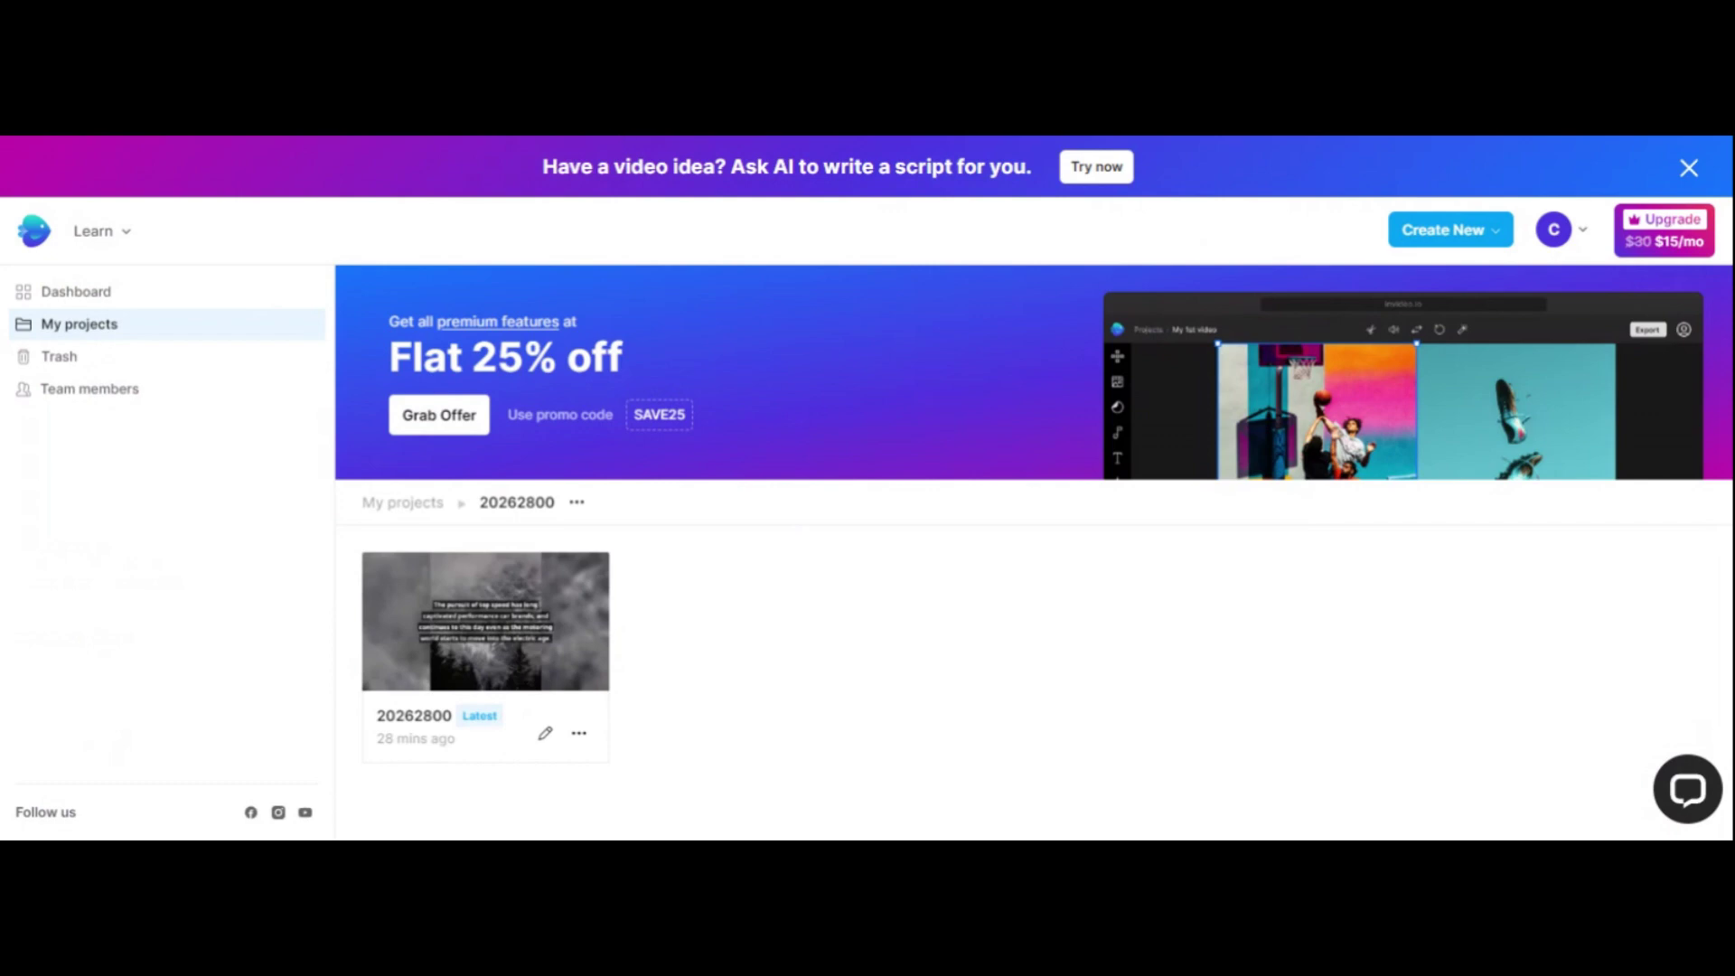
# - Open the latest version of the car top-speed project for editing and scroll through its scene script
pyautogui.click(546, 735)
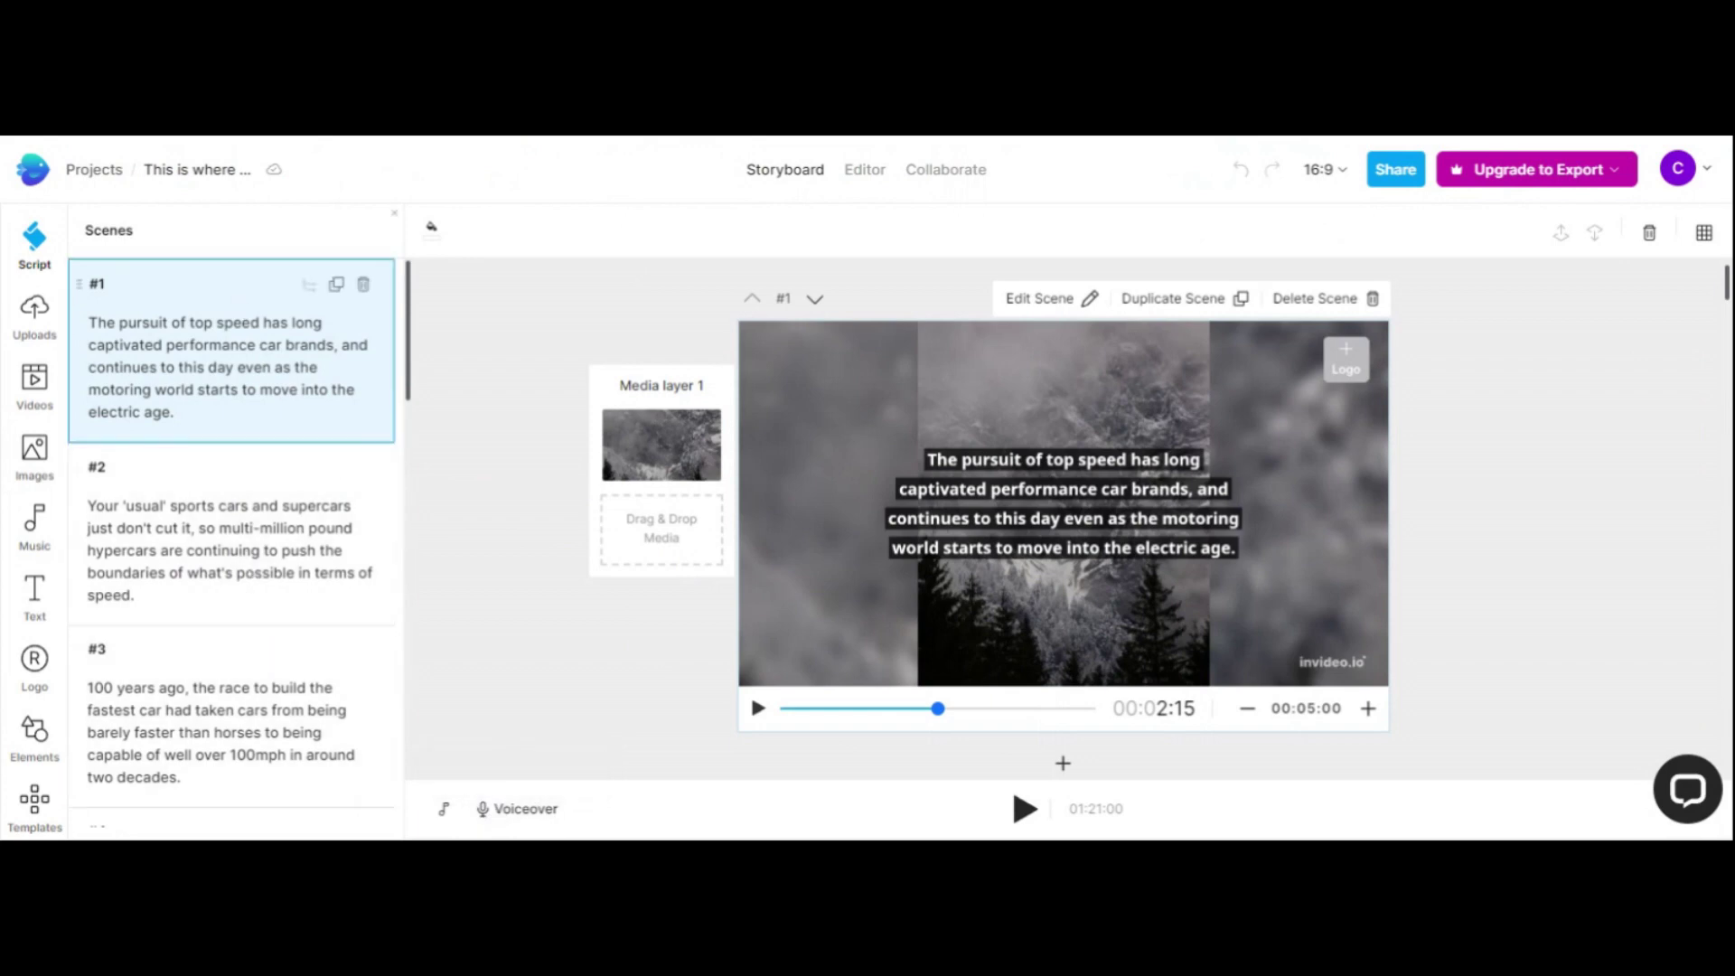
pyautogui.scroll(-5, 282, 364)
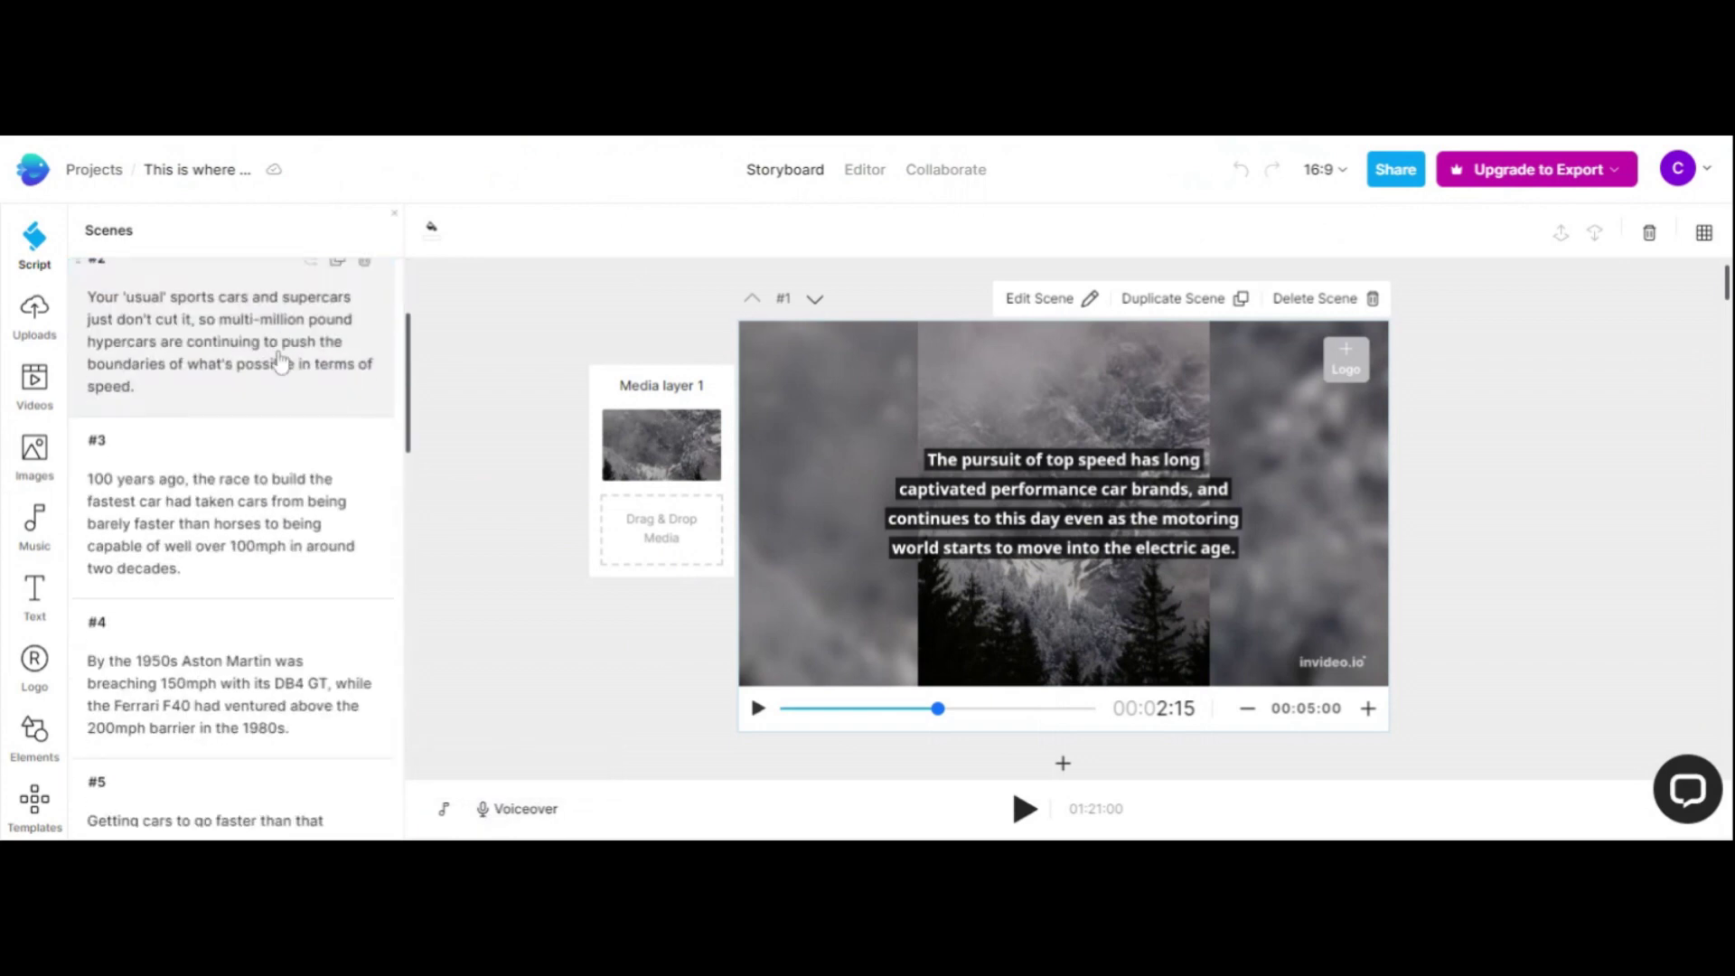
# - Preview the sports car, Aston Martin, Veyron and Chiron scenes on the timeline, ending on the first Bugatti Veyron scene
pyautogui.click(534, 808)
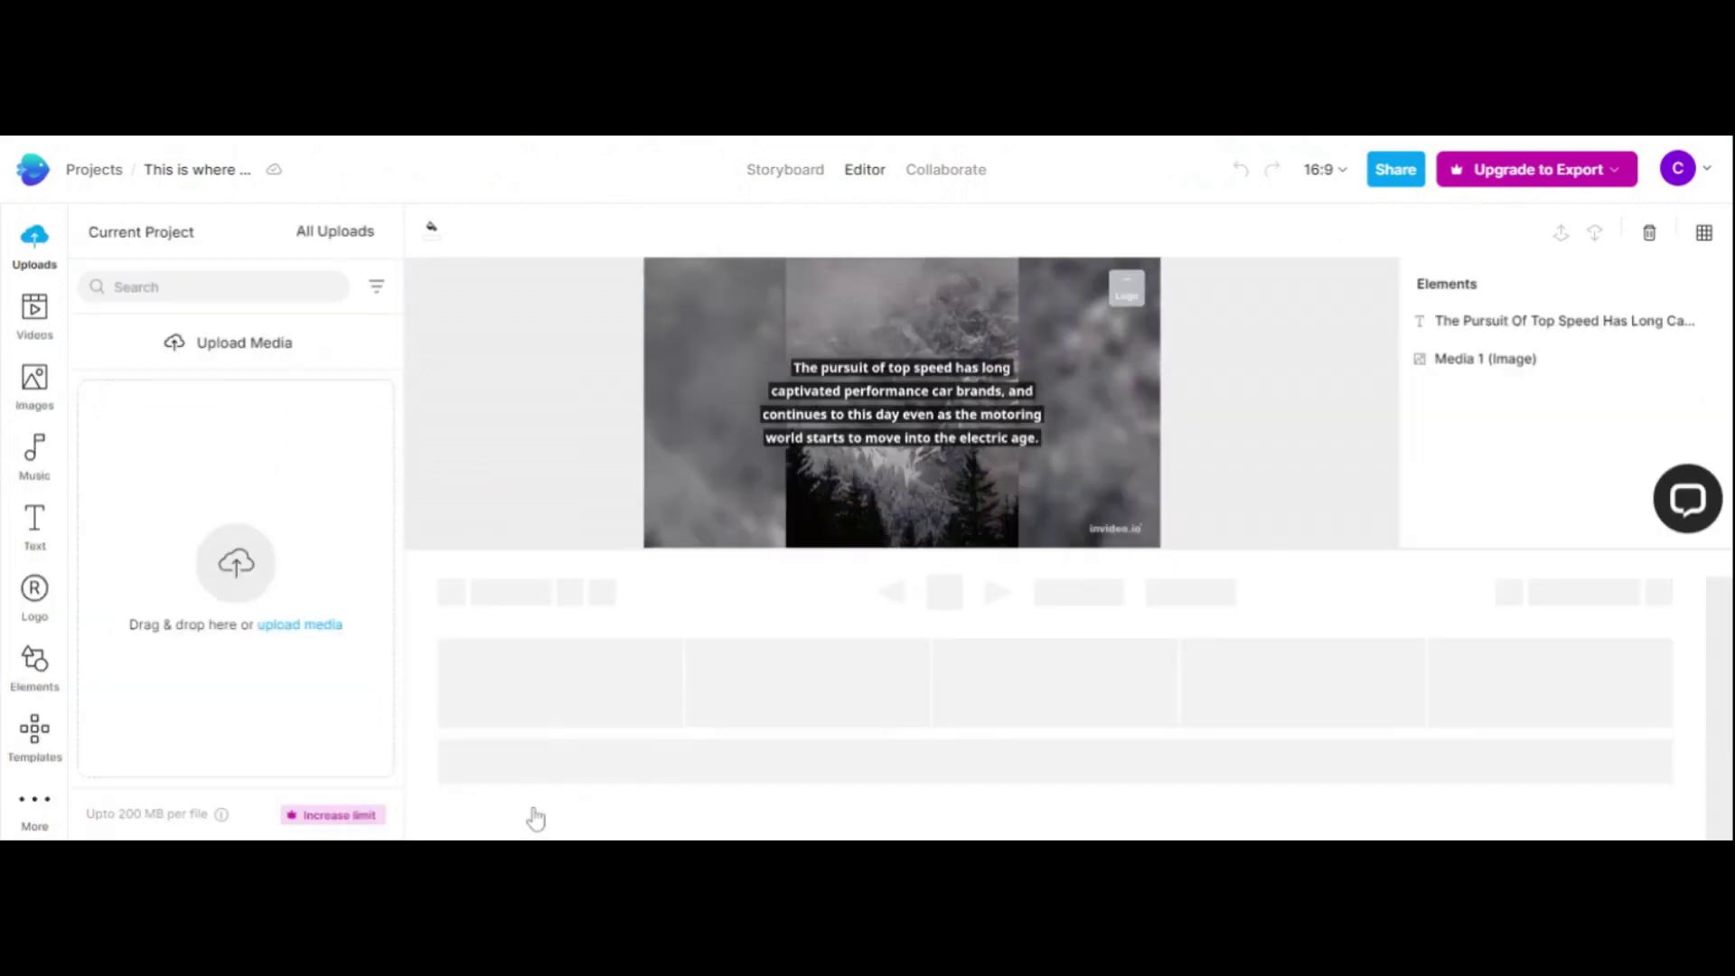
pyautogui.click(506, 354)
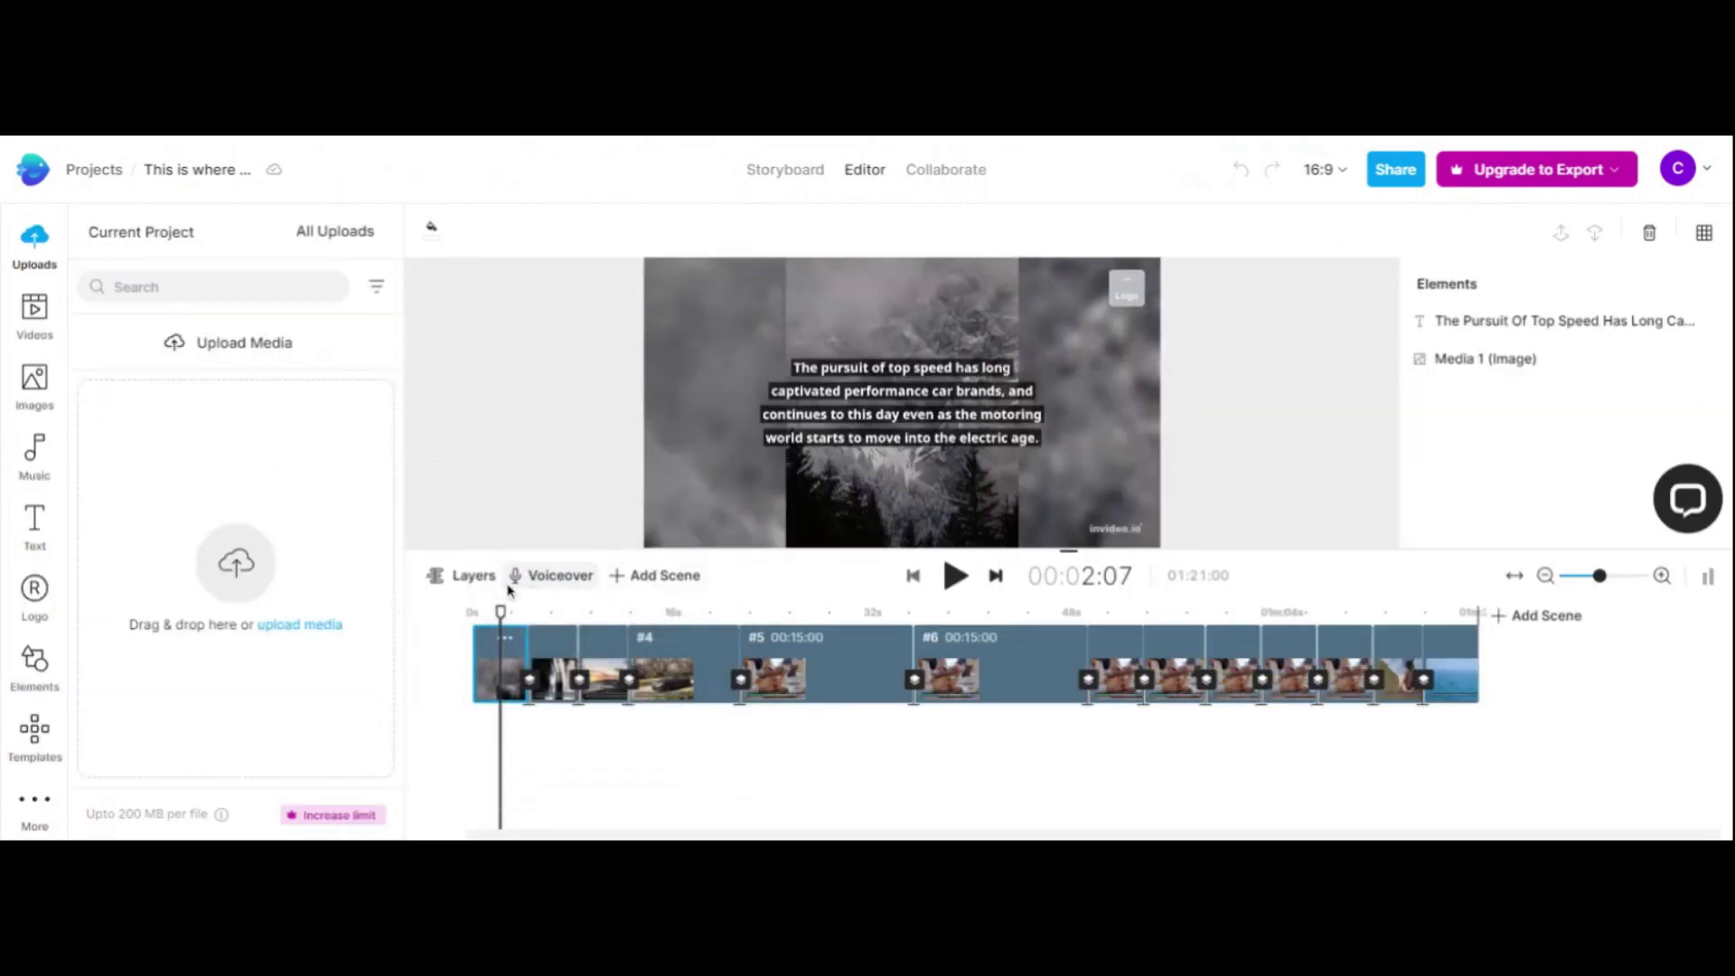
pyautogui.click(551, 614)
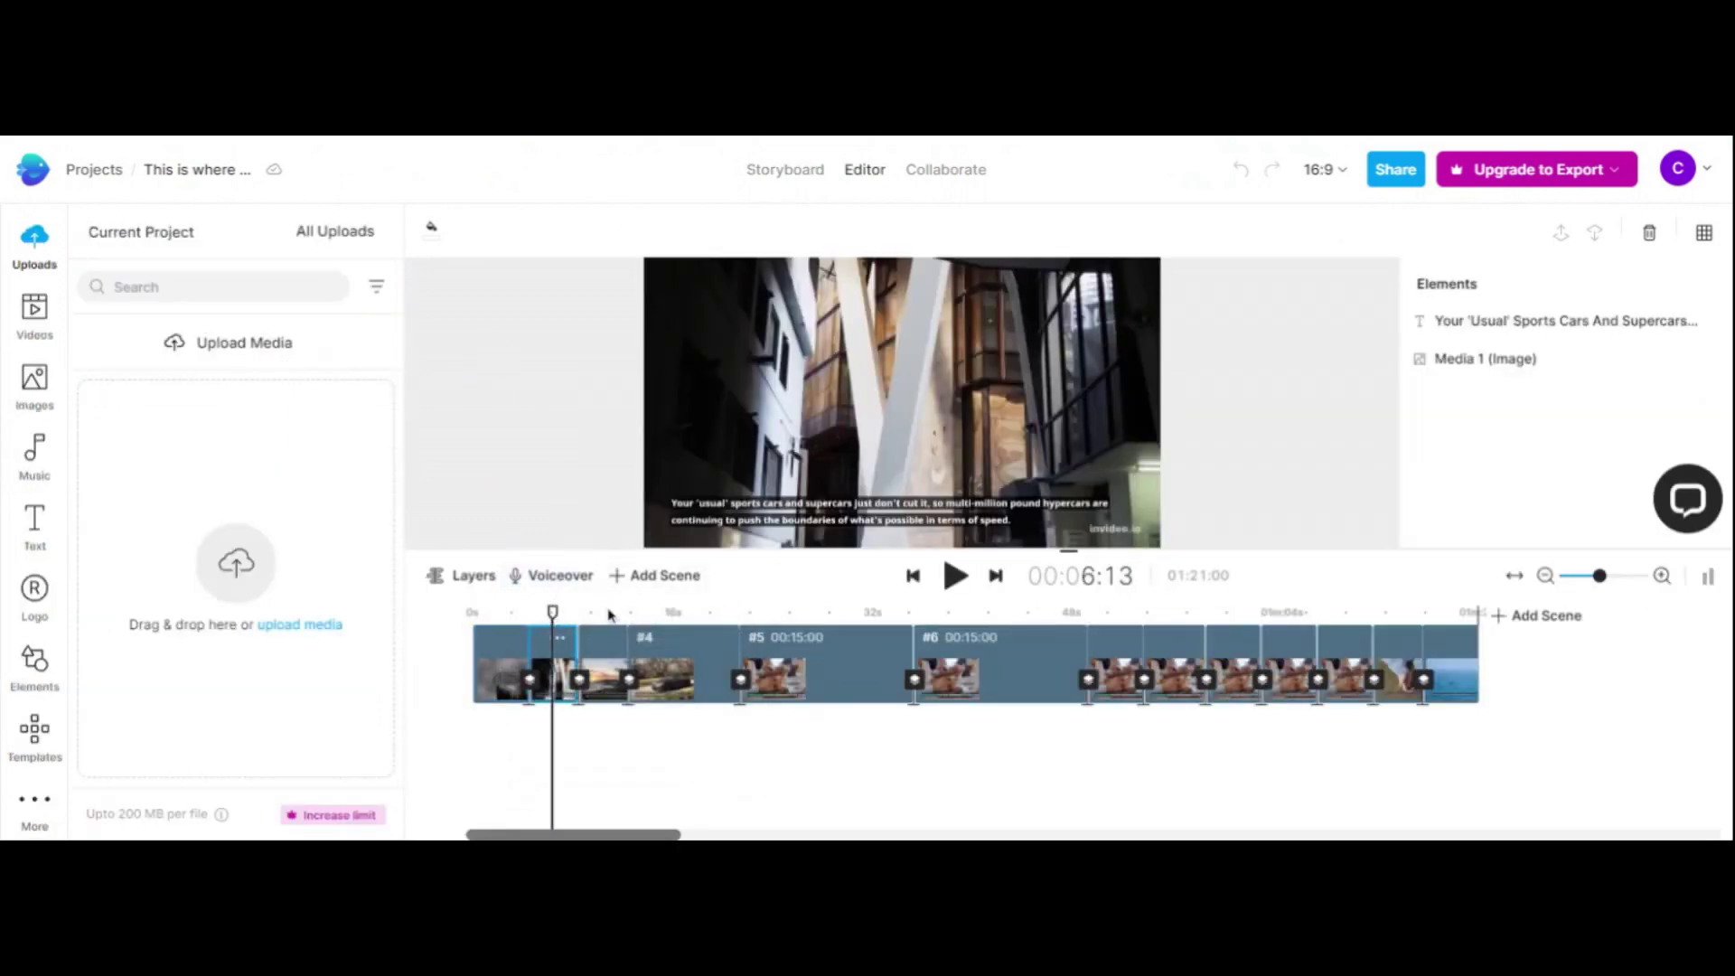
pyautogui.click(486, 614)
pyautogui.click(666, 613)
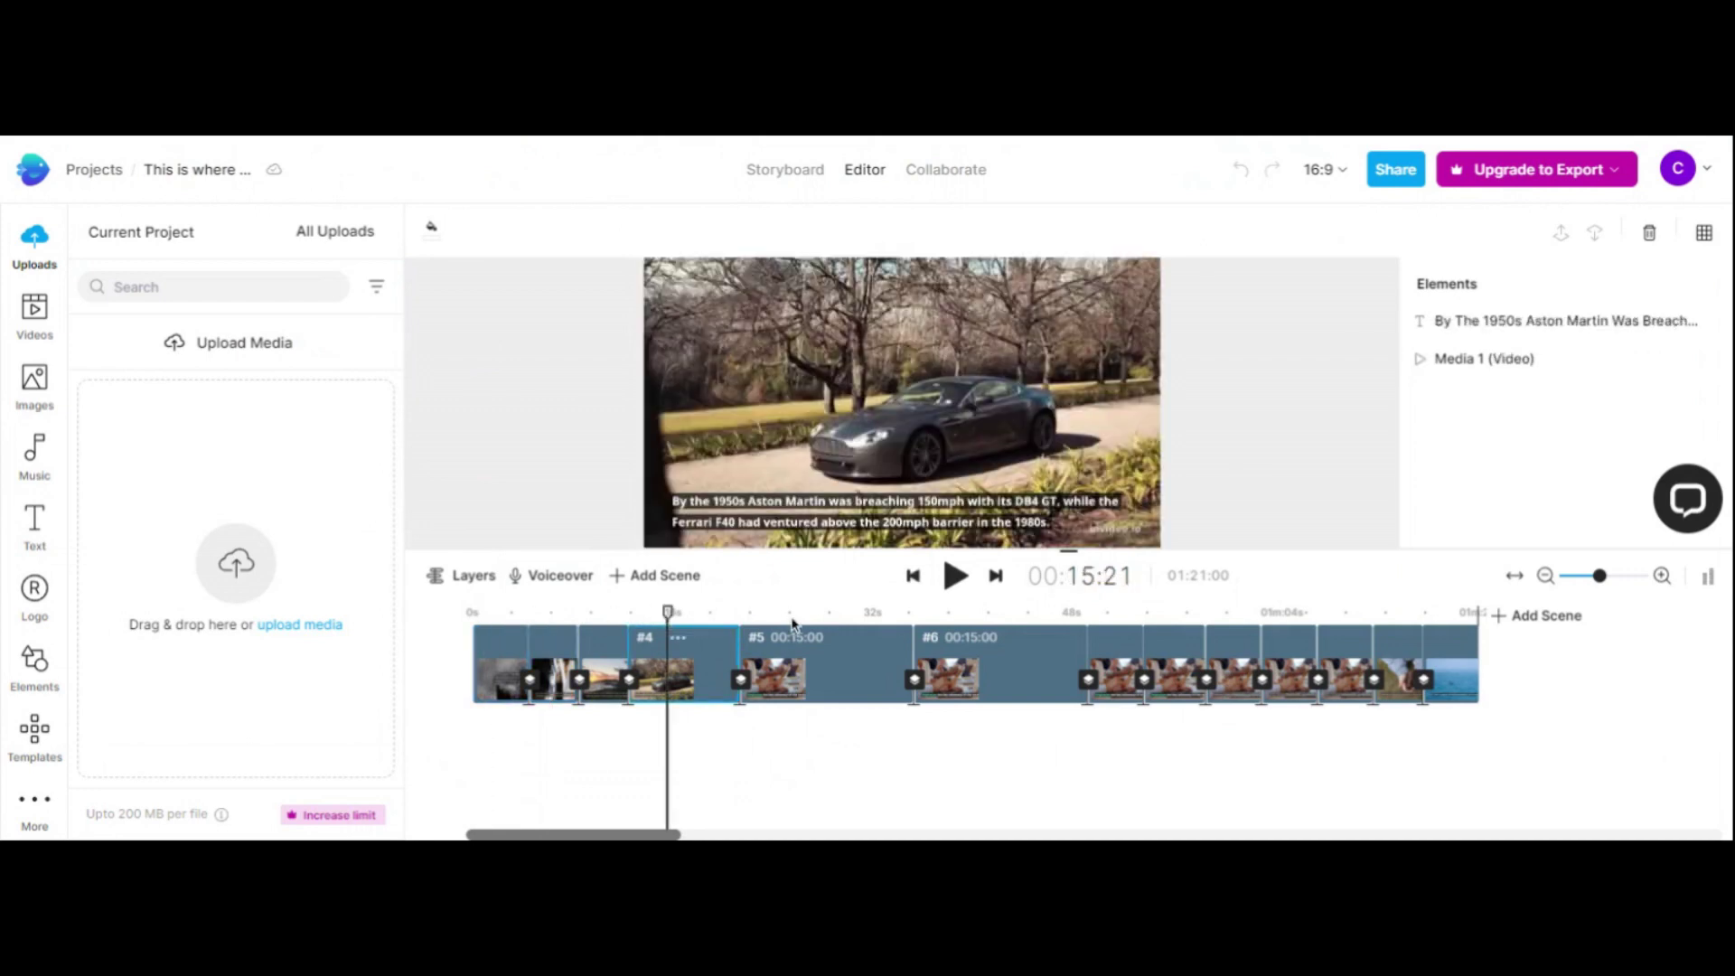
pyautogui.click(796, 615)
pyautogui.click(1113, 615)
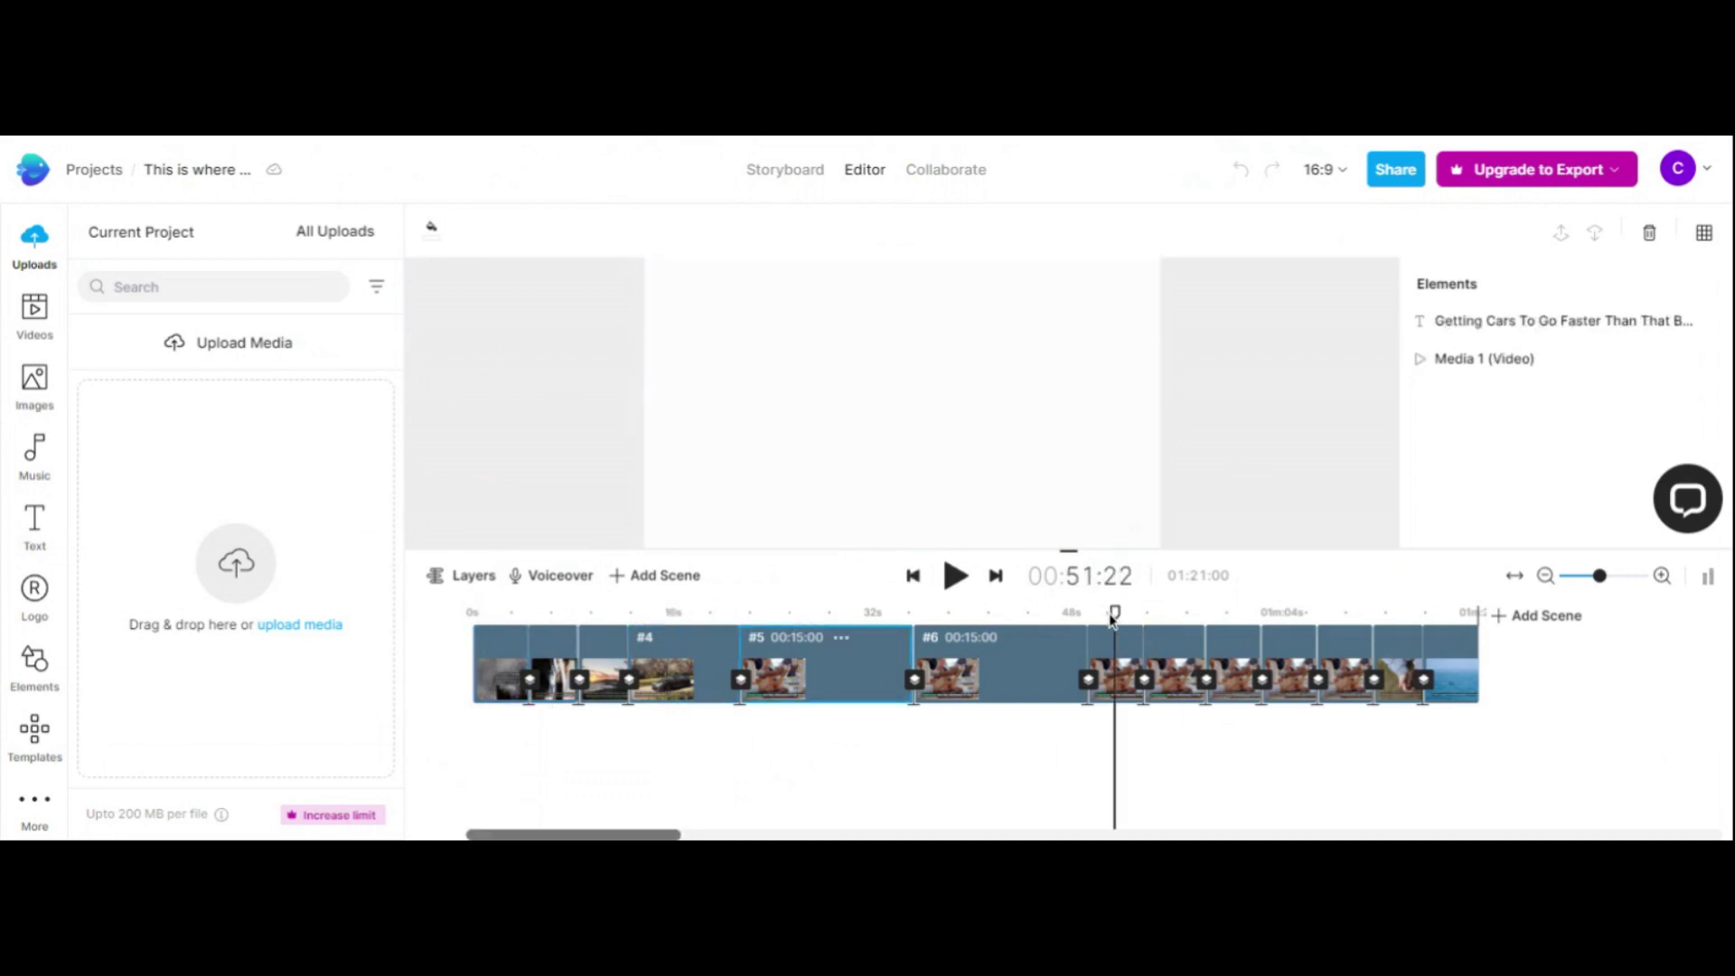
pyautogui.click(1222, 615)
pyautogui.click(1166, 614)
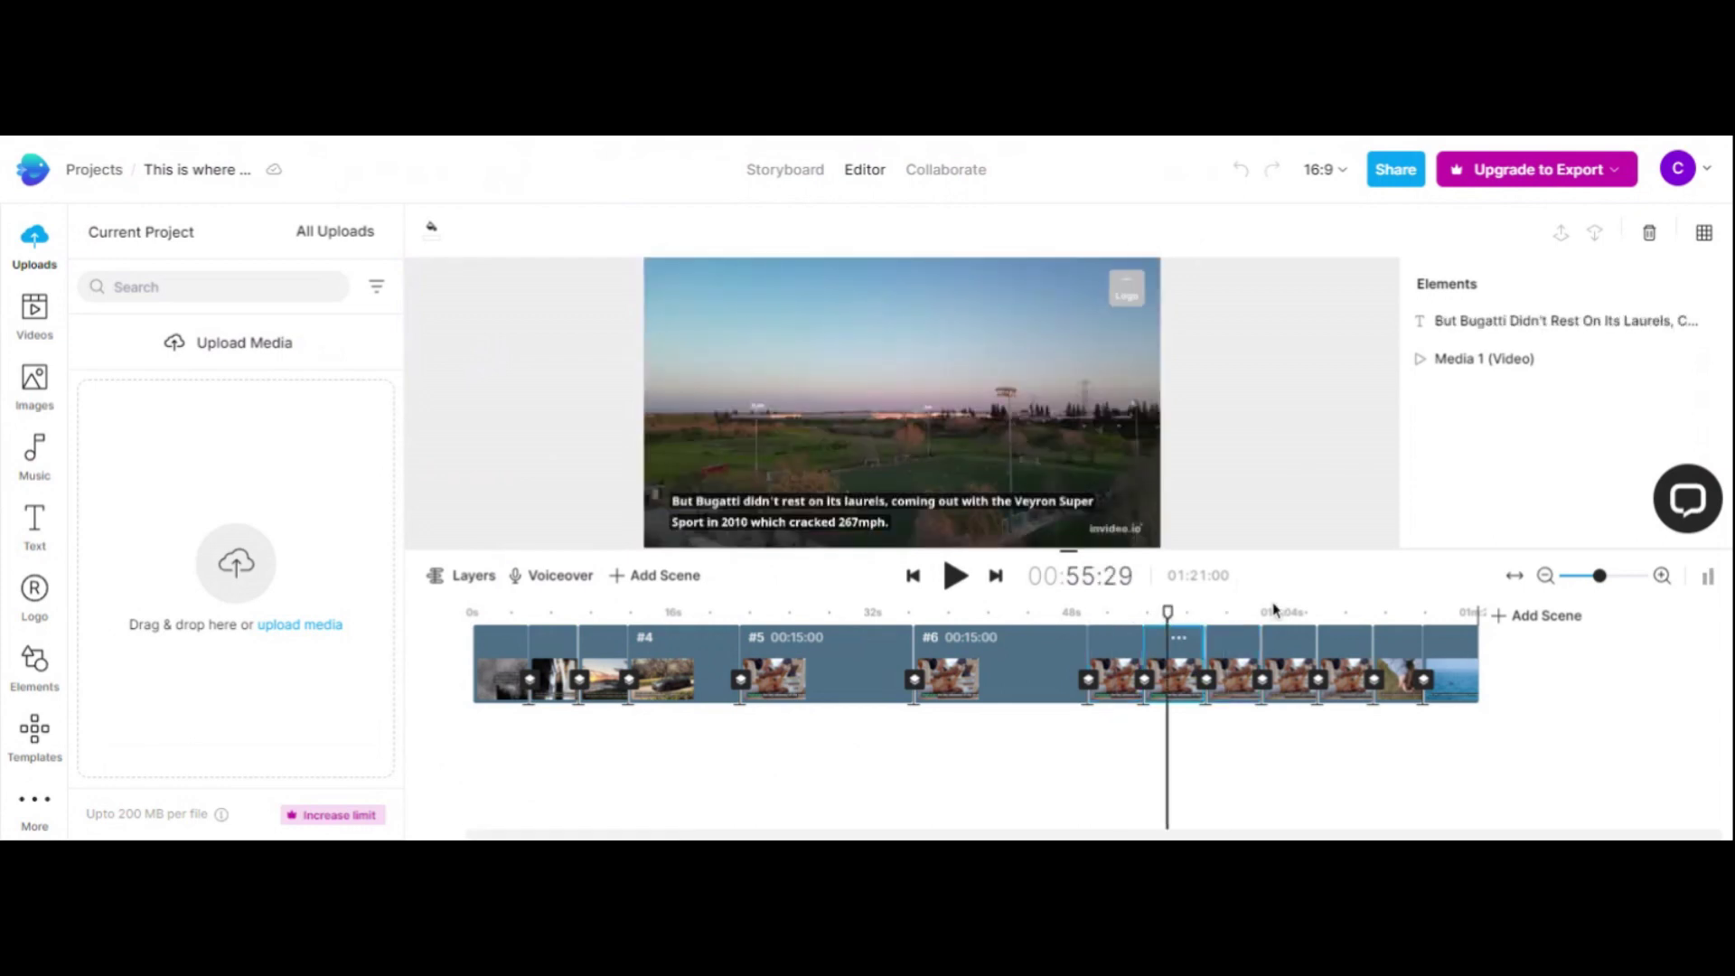
pyautogui.click(1287, 618)
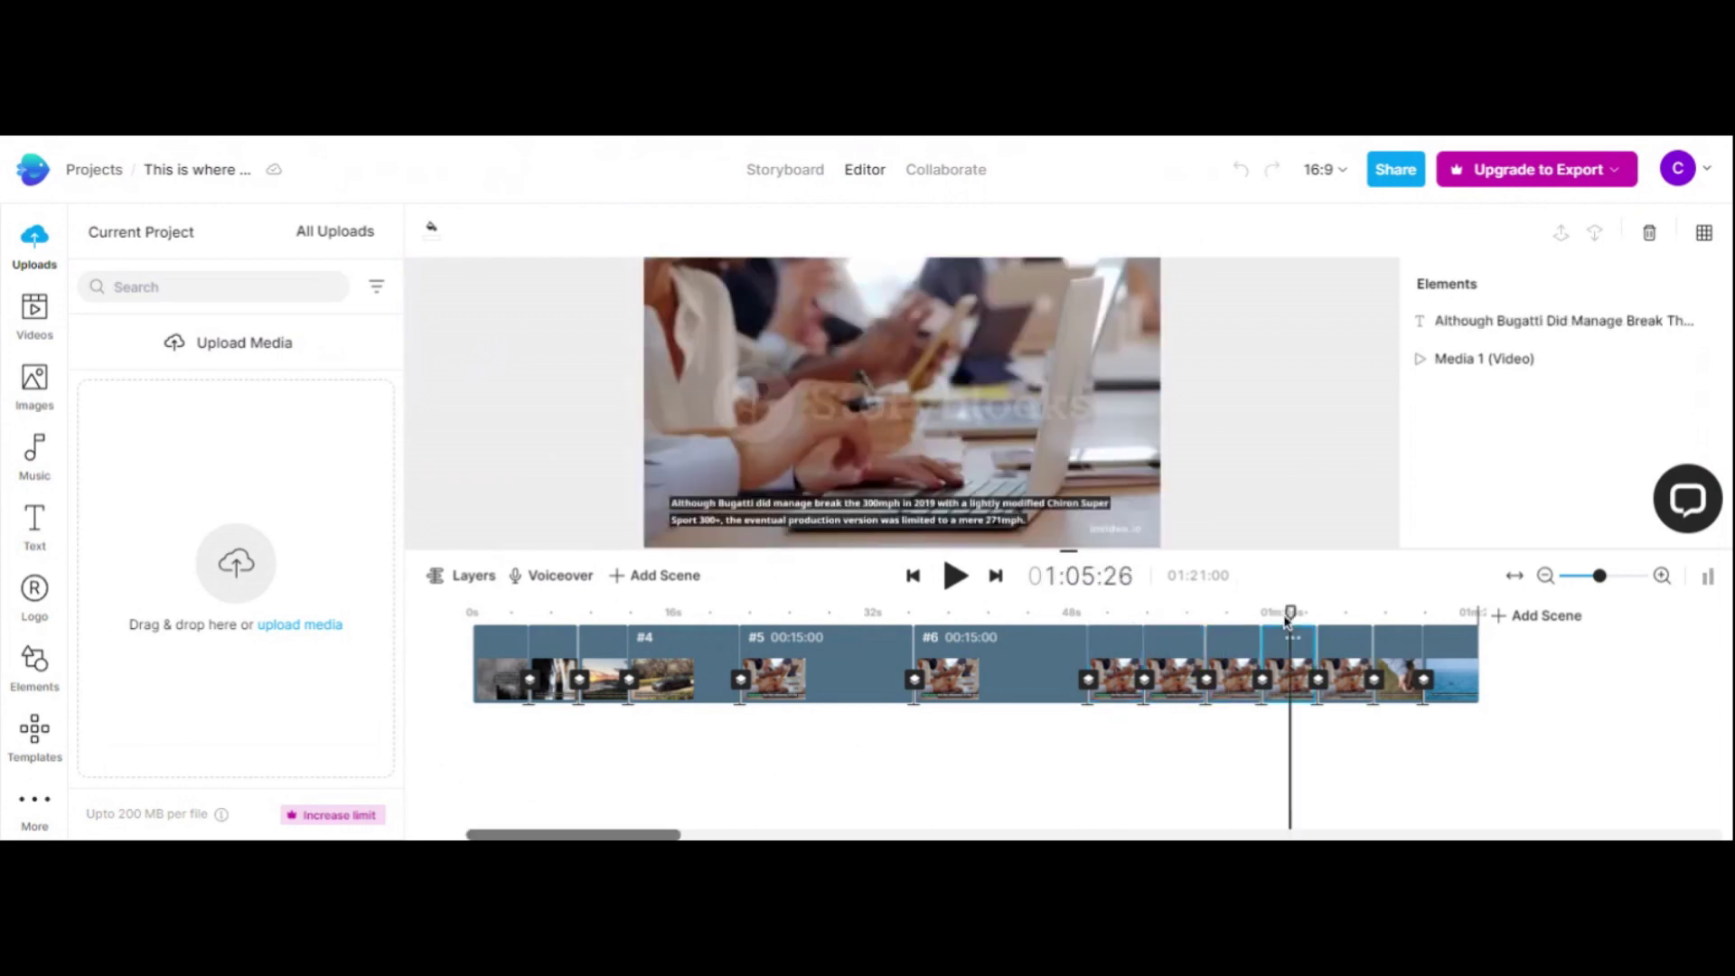
pyautogui.click(1101, 621)
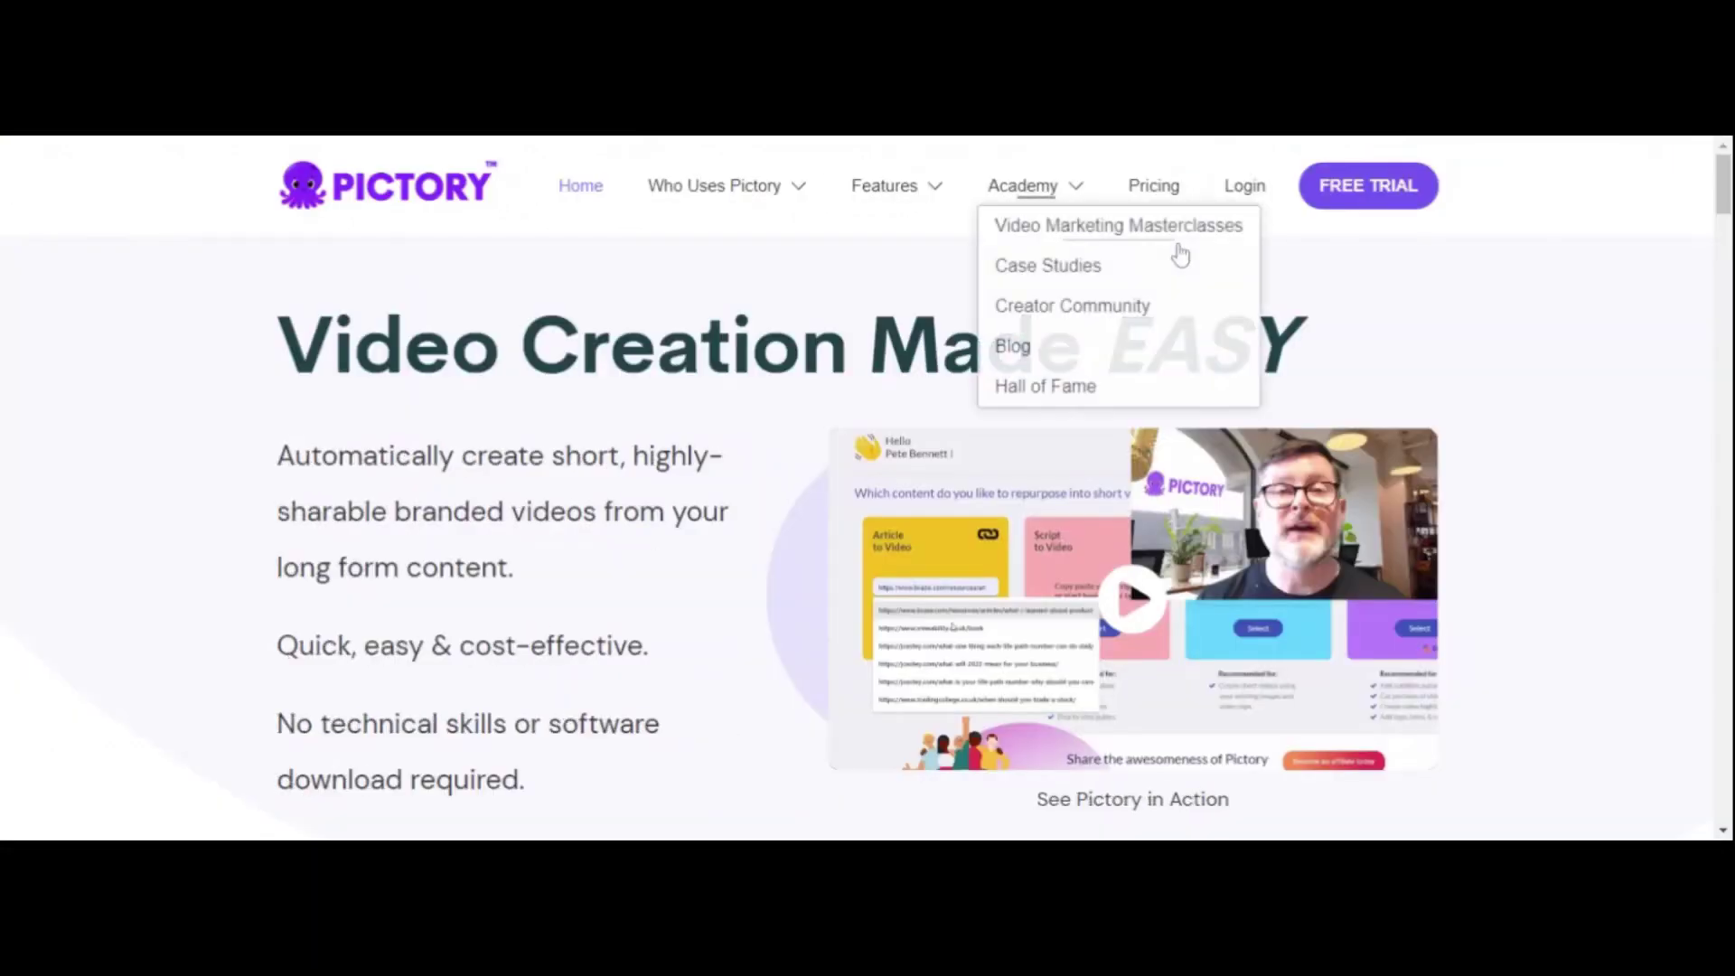
# - Log in to Pictory and reach My projects by cancelling out of the Script to Video editor
pyautogui.click(1246, 186)
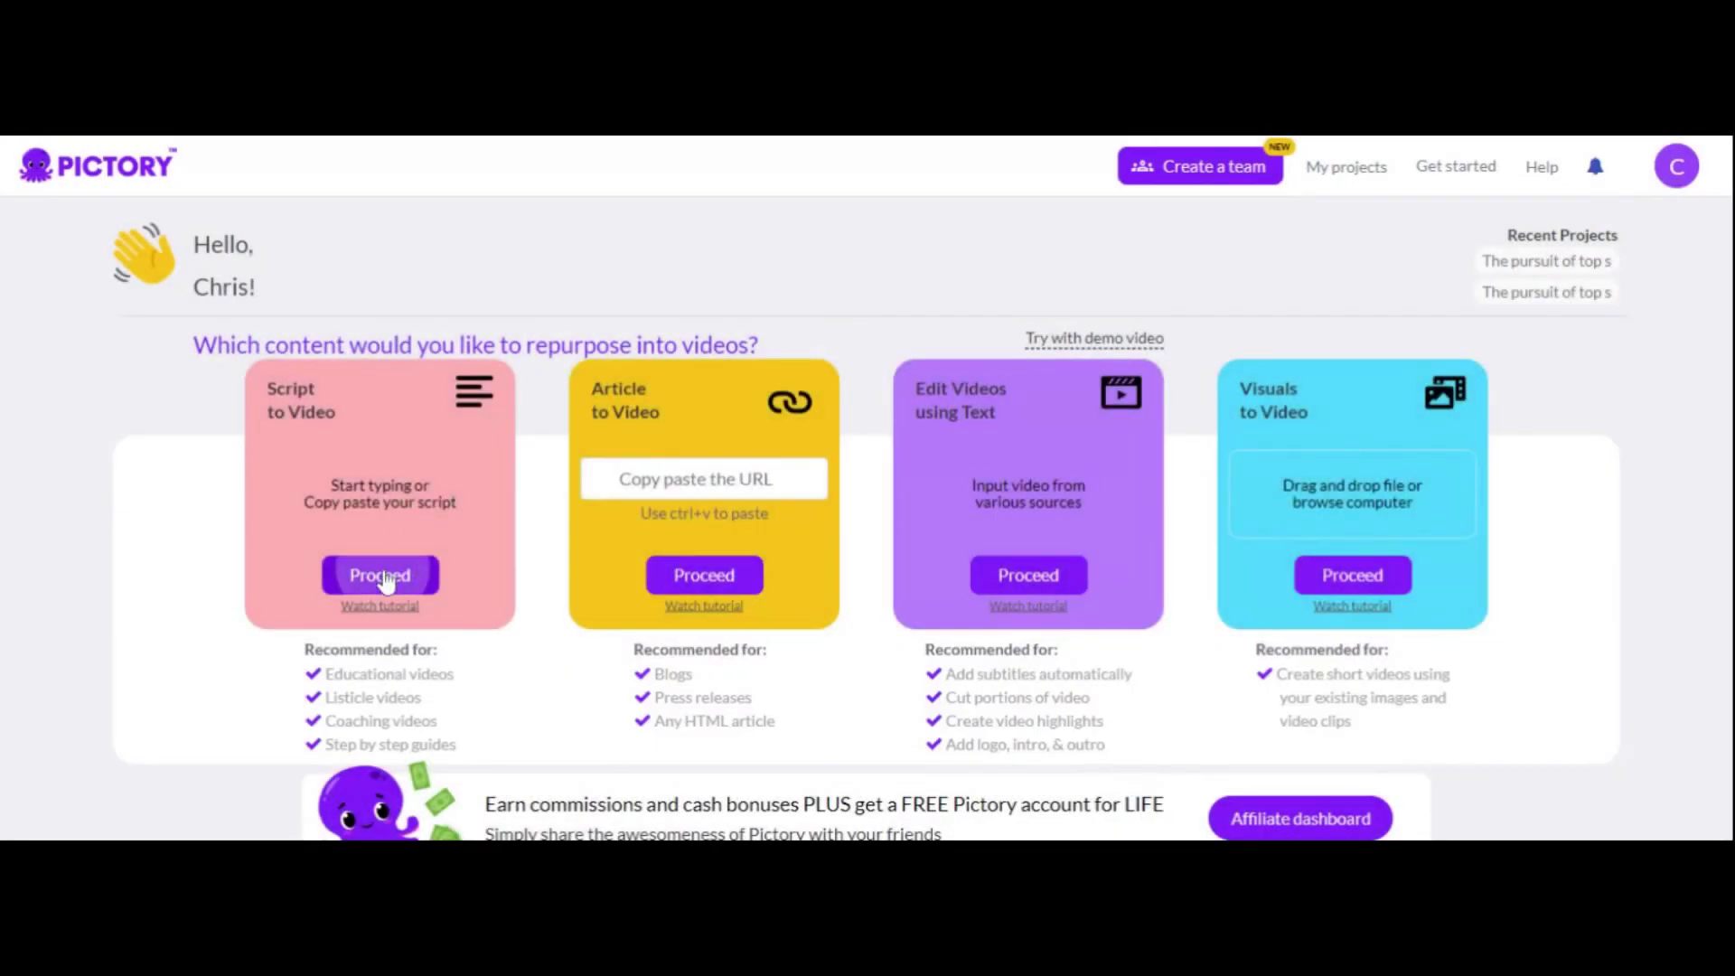
pyautogui.click(380, 575)
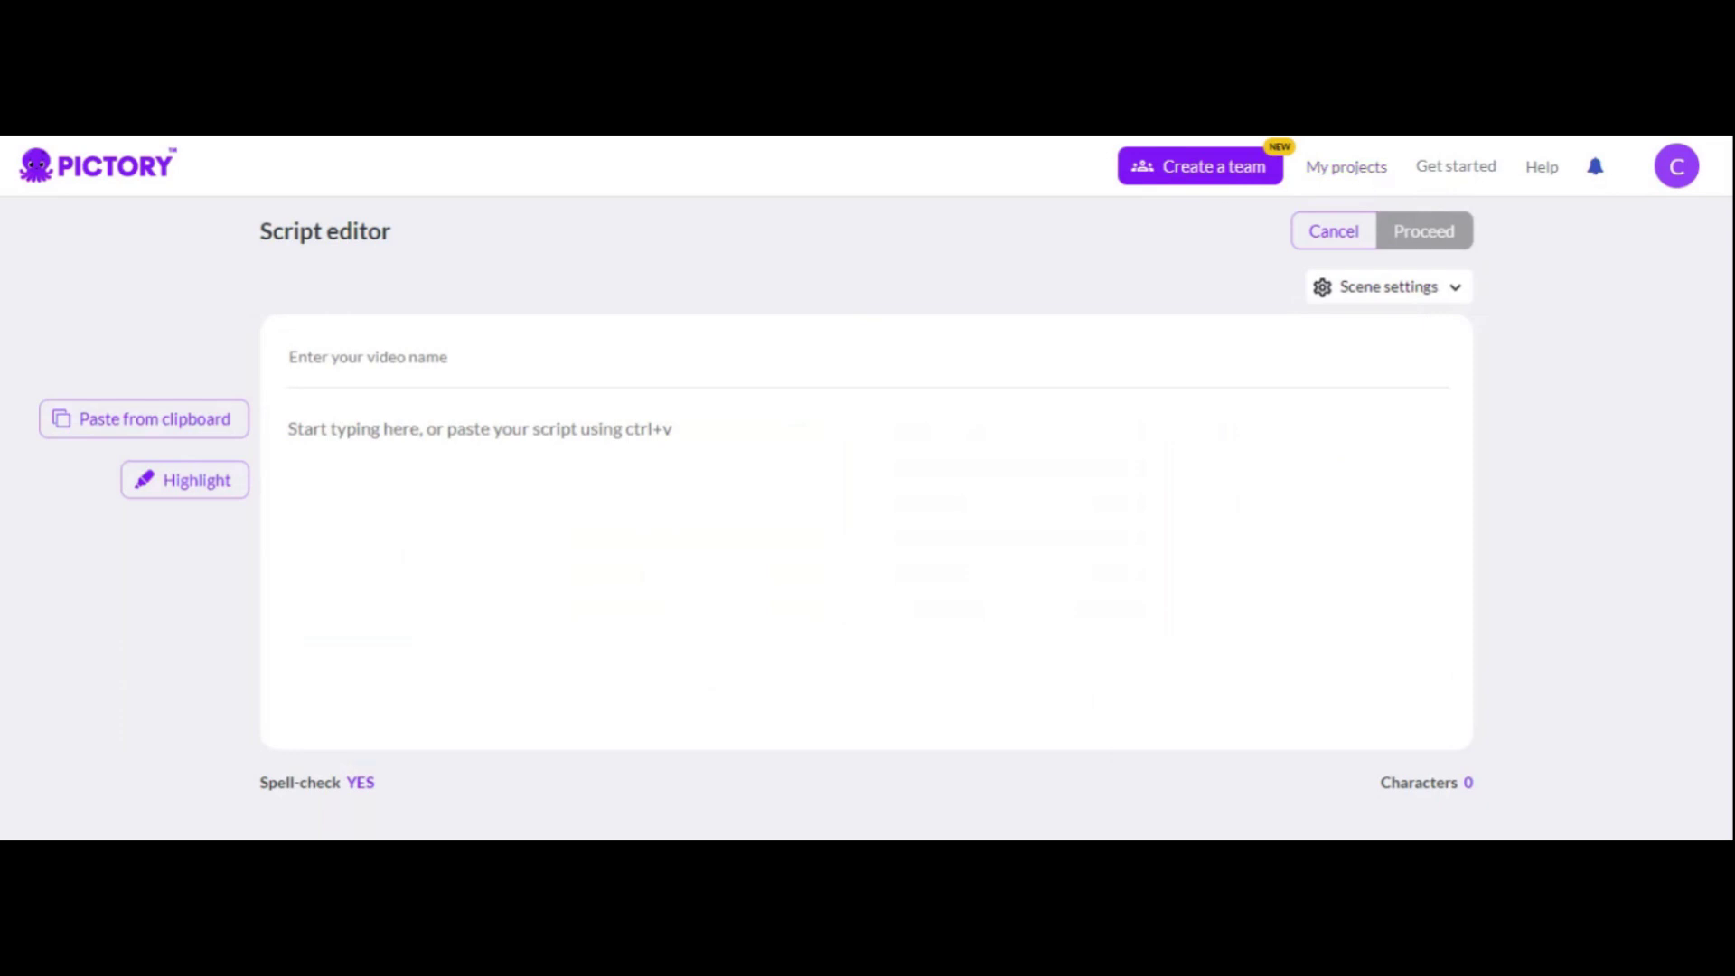
pyautogui.click(1346, 172)
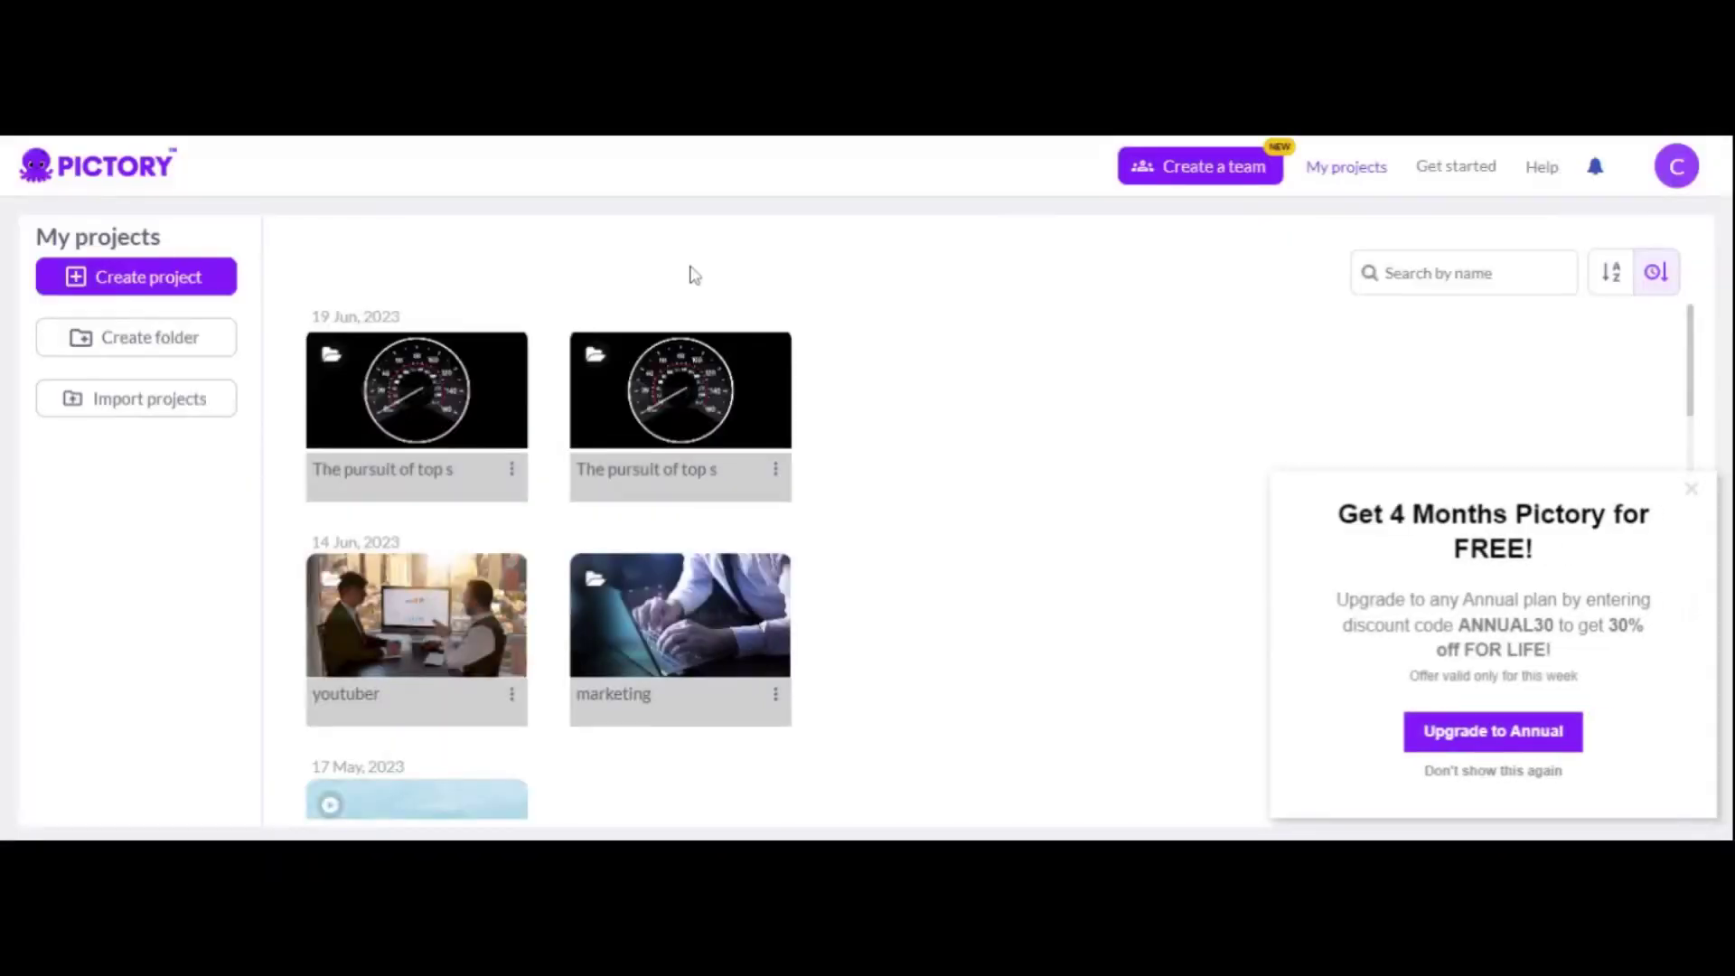
# - Open the 'The pursuit of top s' project file in Pictory's Story editor
pyautogui.click(430, 424)
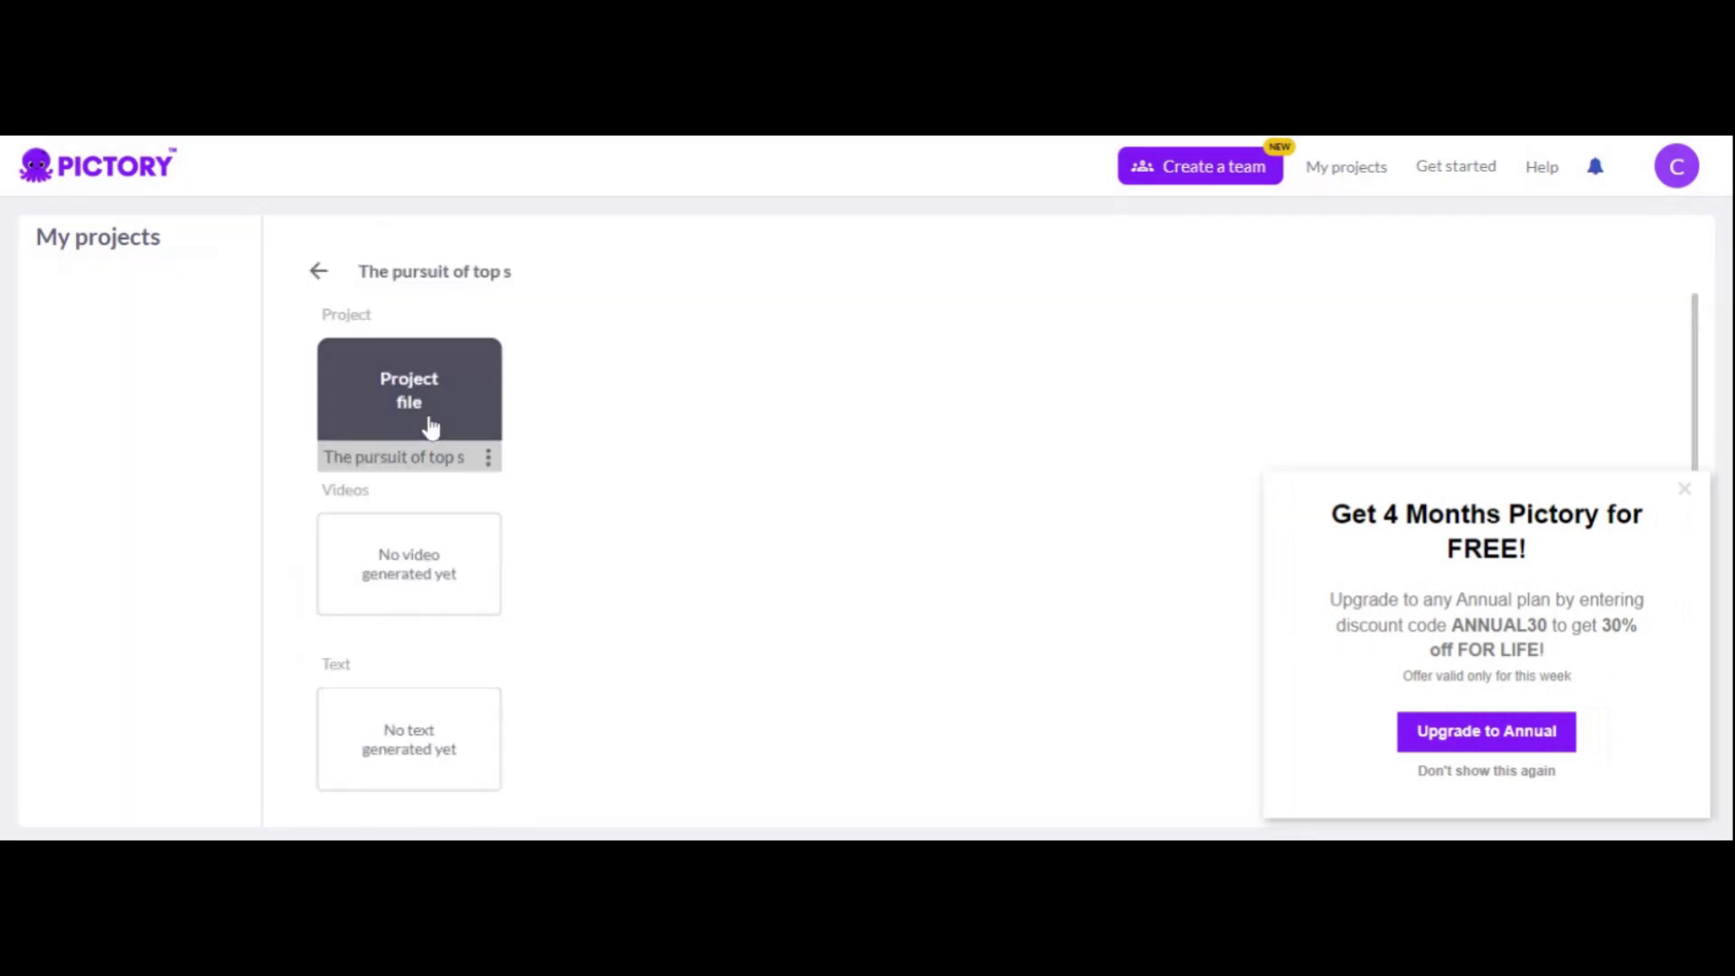
pyautogui.click(427, 388)
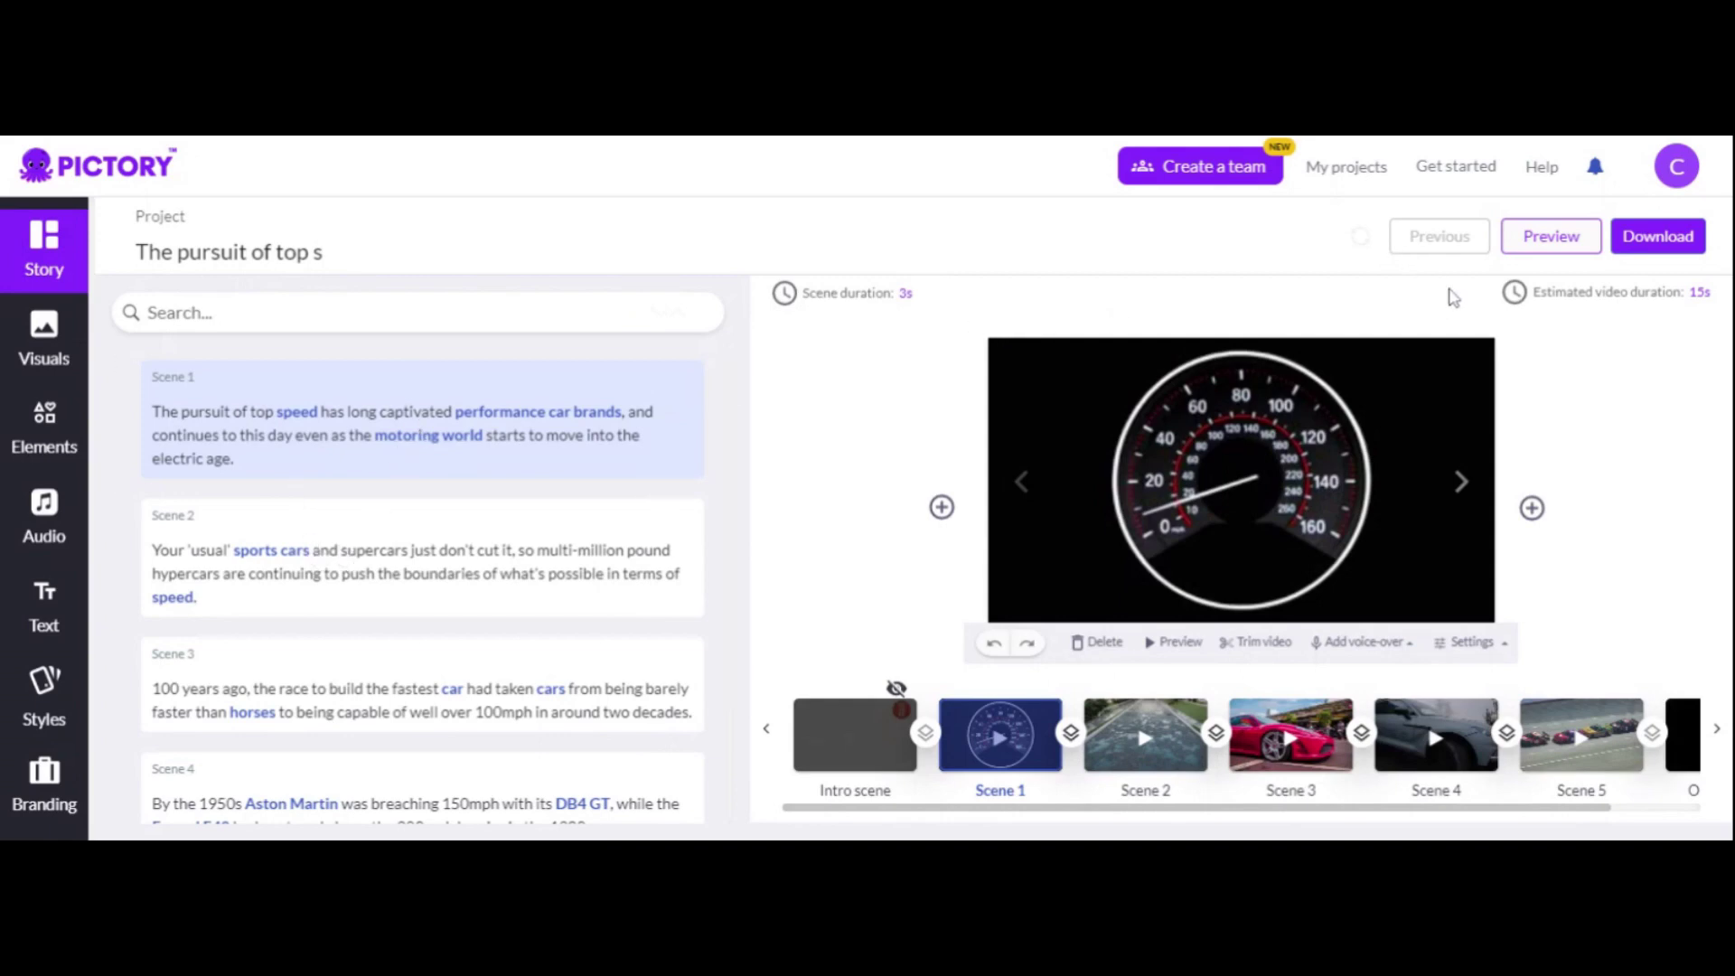
# - Render and play a Preview of the car top-speed video
pyautogui.click(1550, 244)
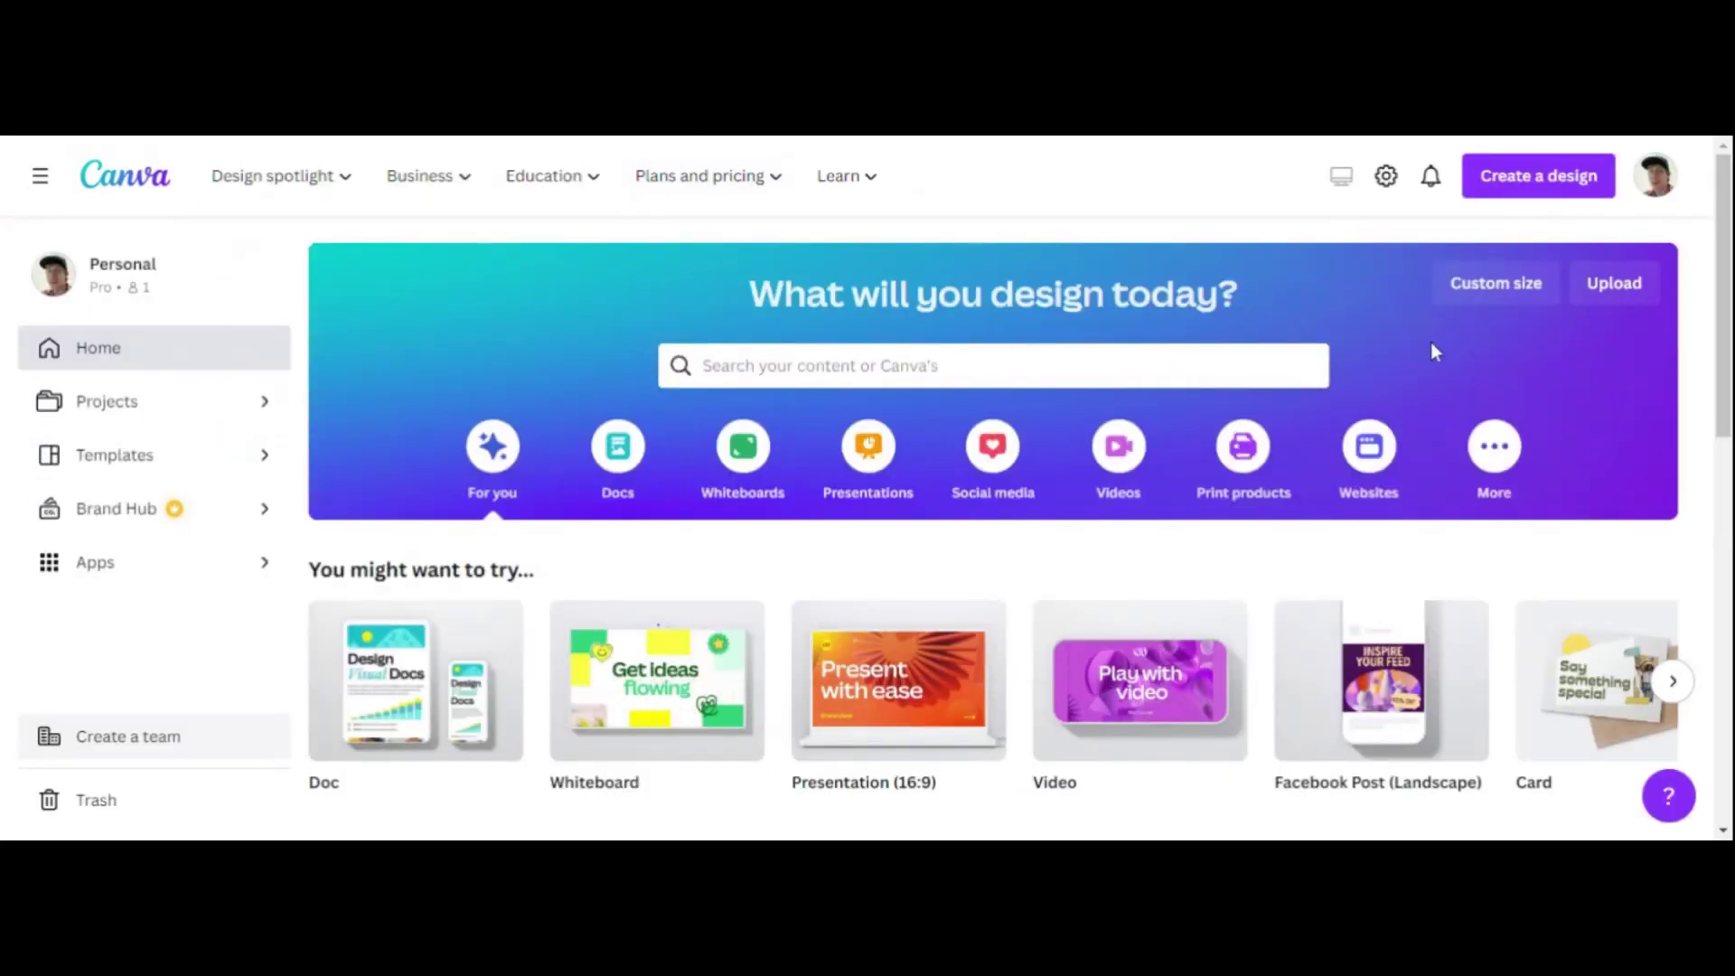
# - Create a blank 5-second Video design from Canva's Videos category
pyautogui.click(1119, 461)
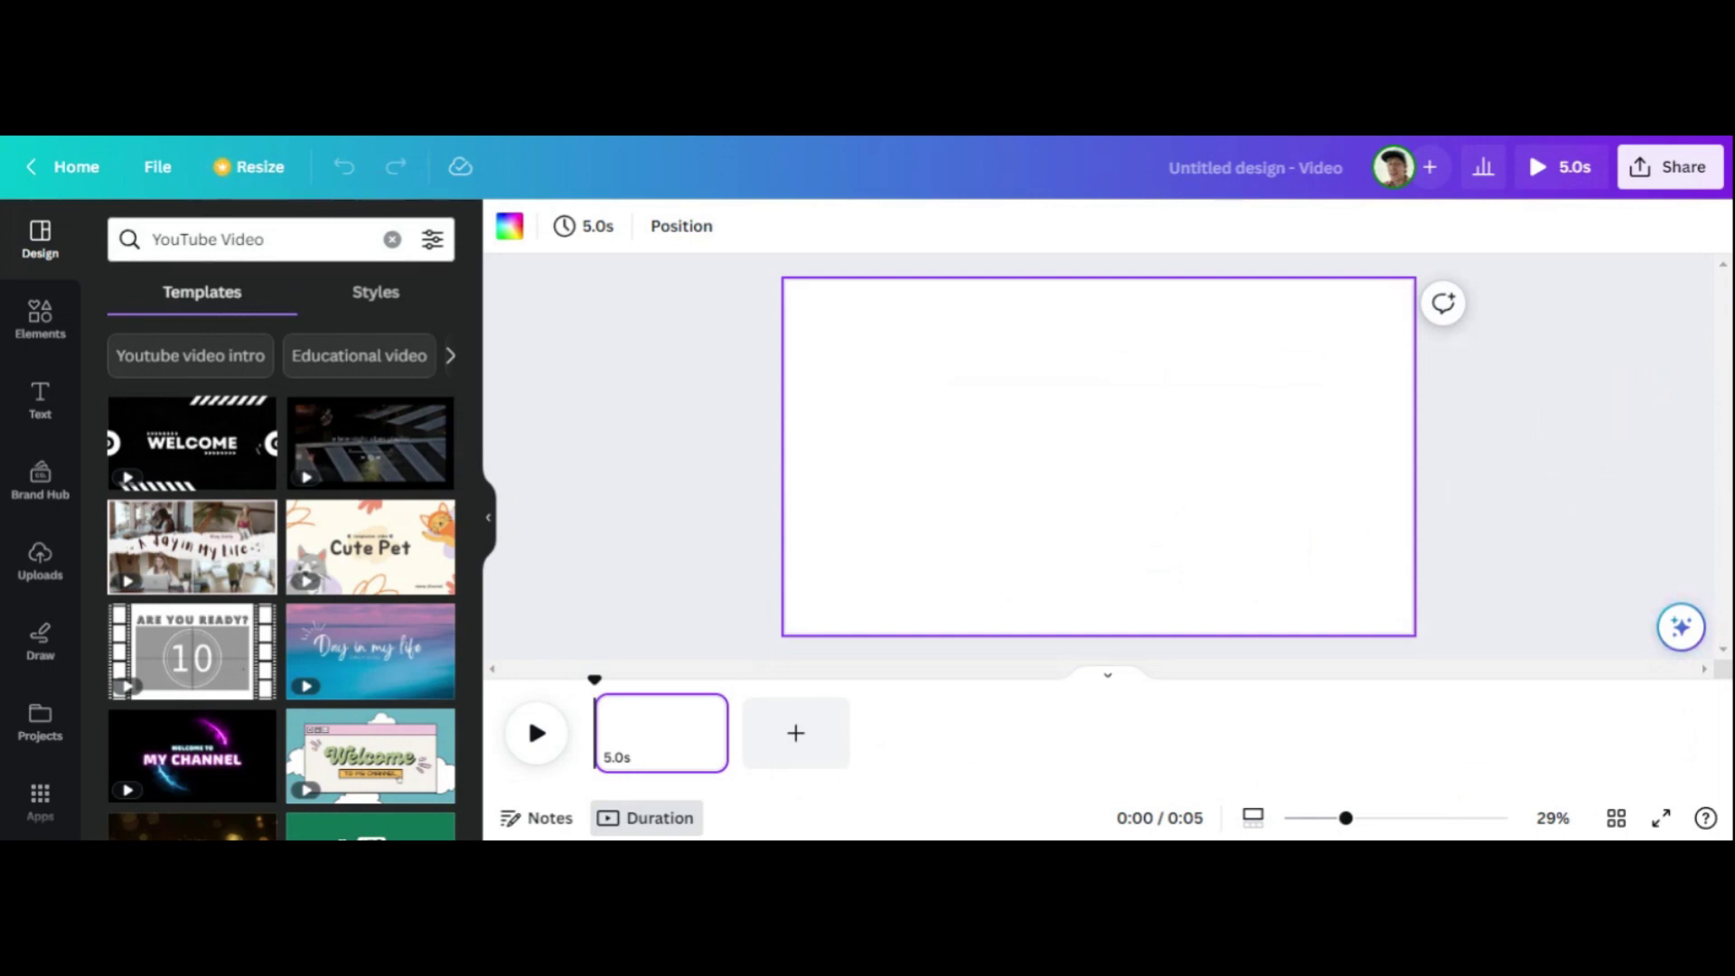
# - Search Elements for 'cars' and add the 31-second white Mercedes stock clip to the page
pyautogui.click(47, 321)
pyautogui.click(145, 239)
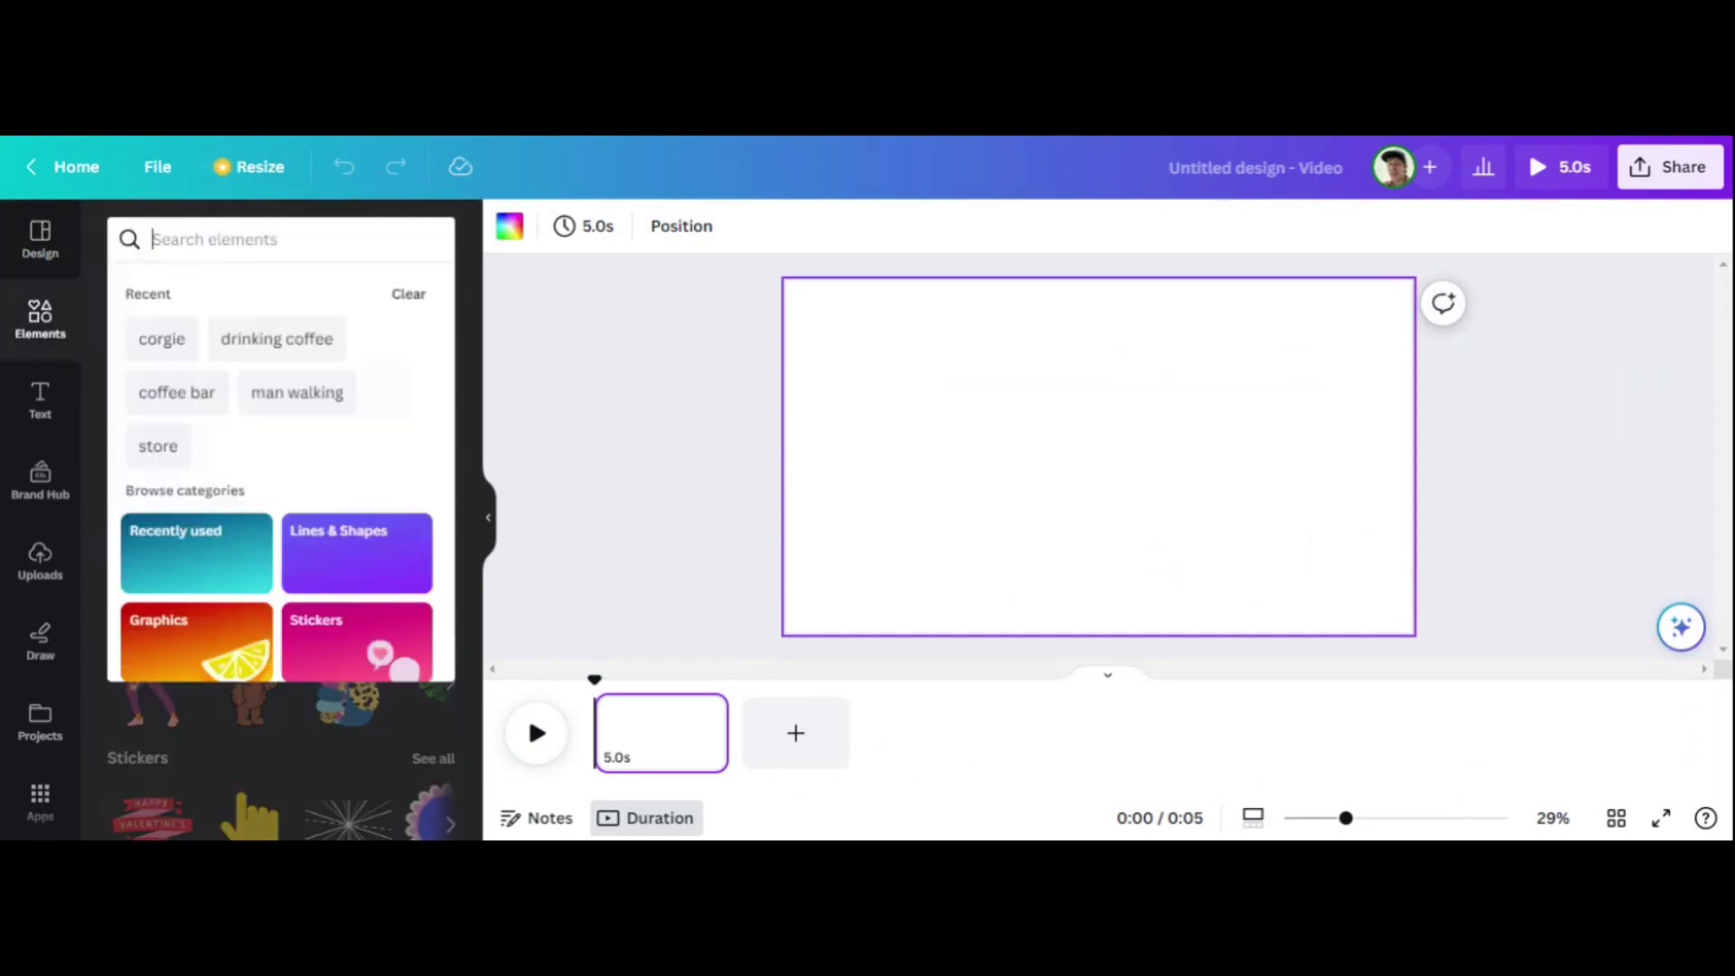
pyautogui.write('cars')
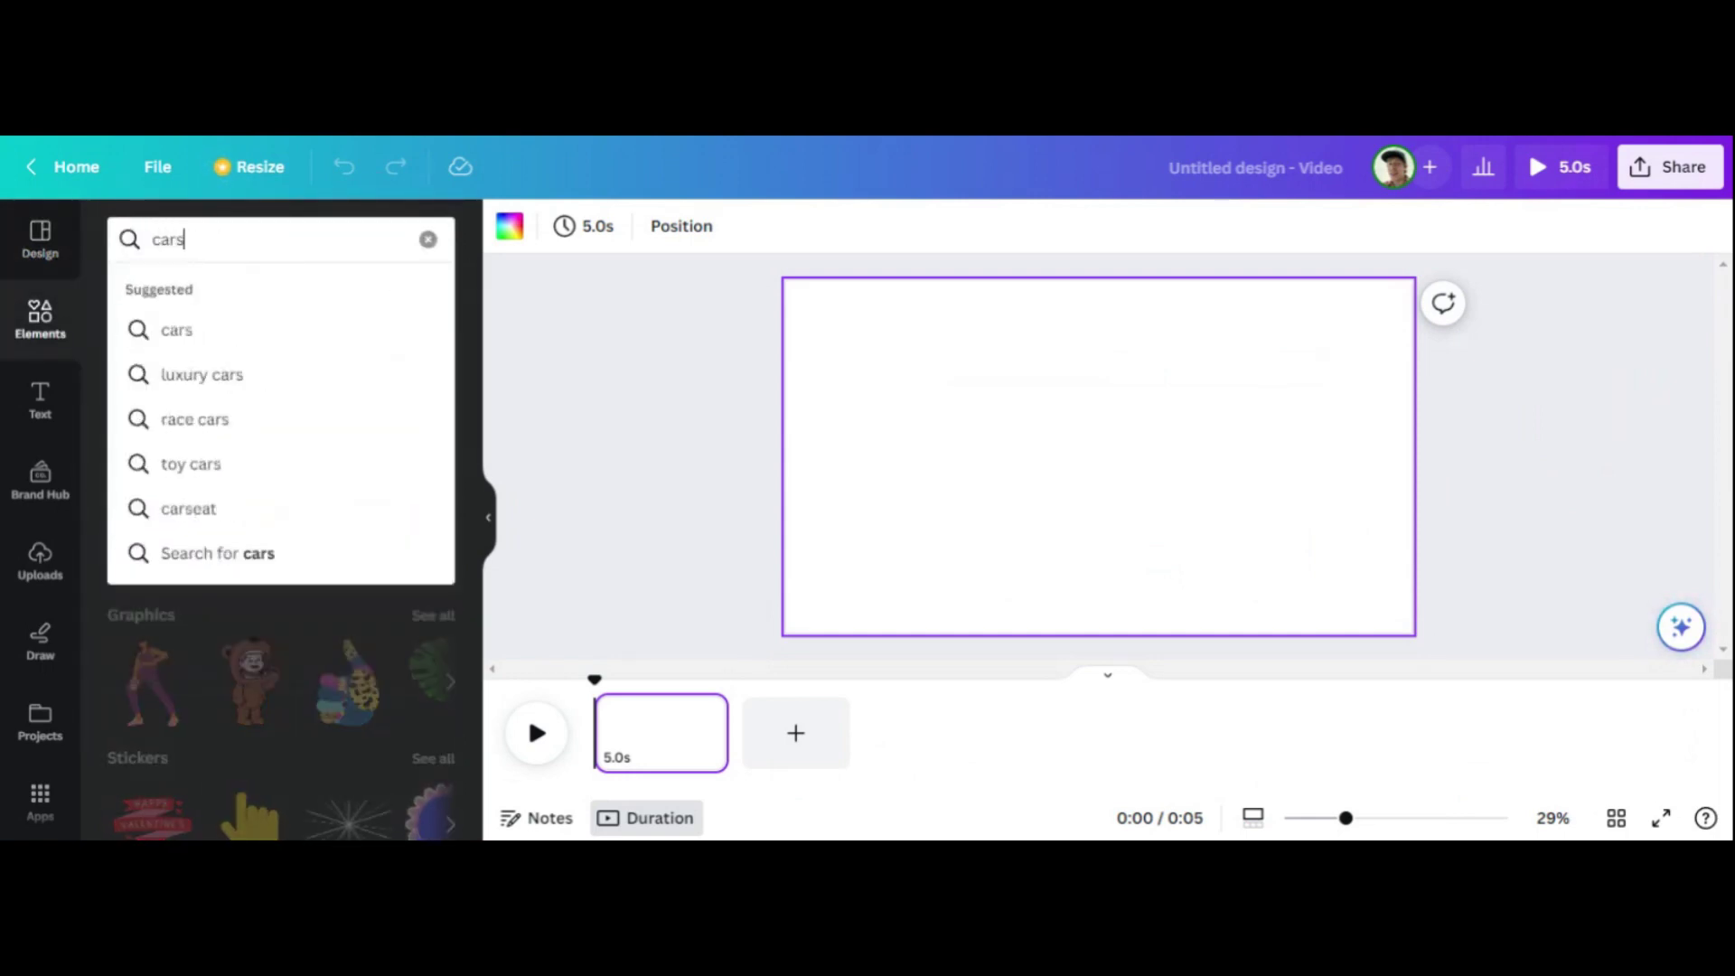
pyautogui.press('Return')
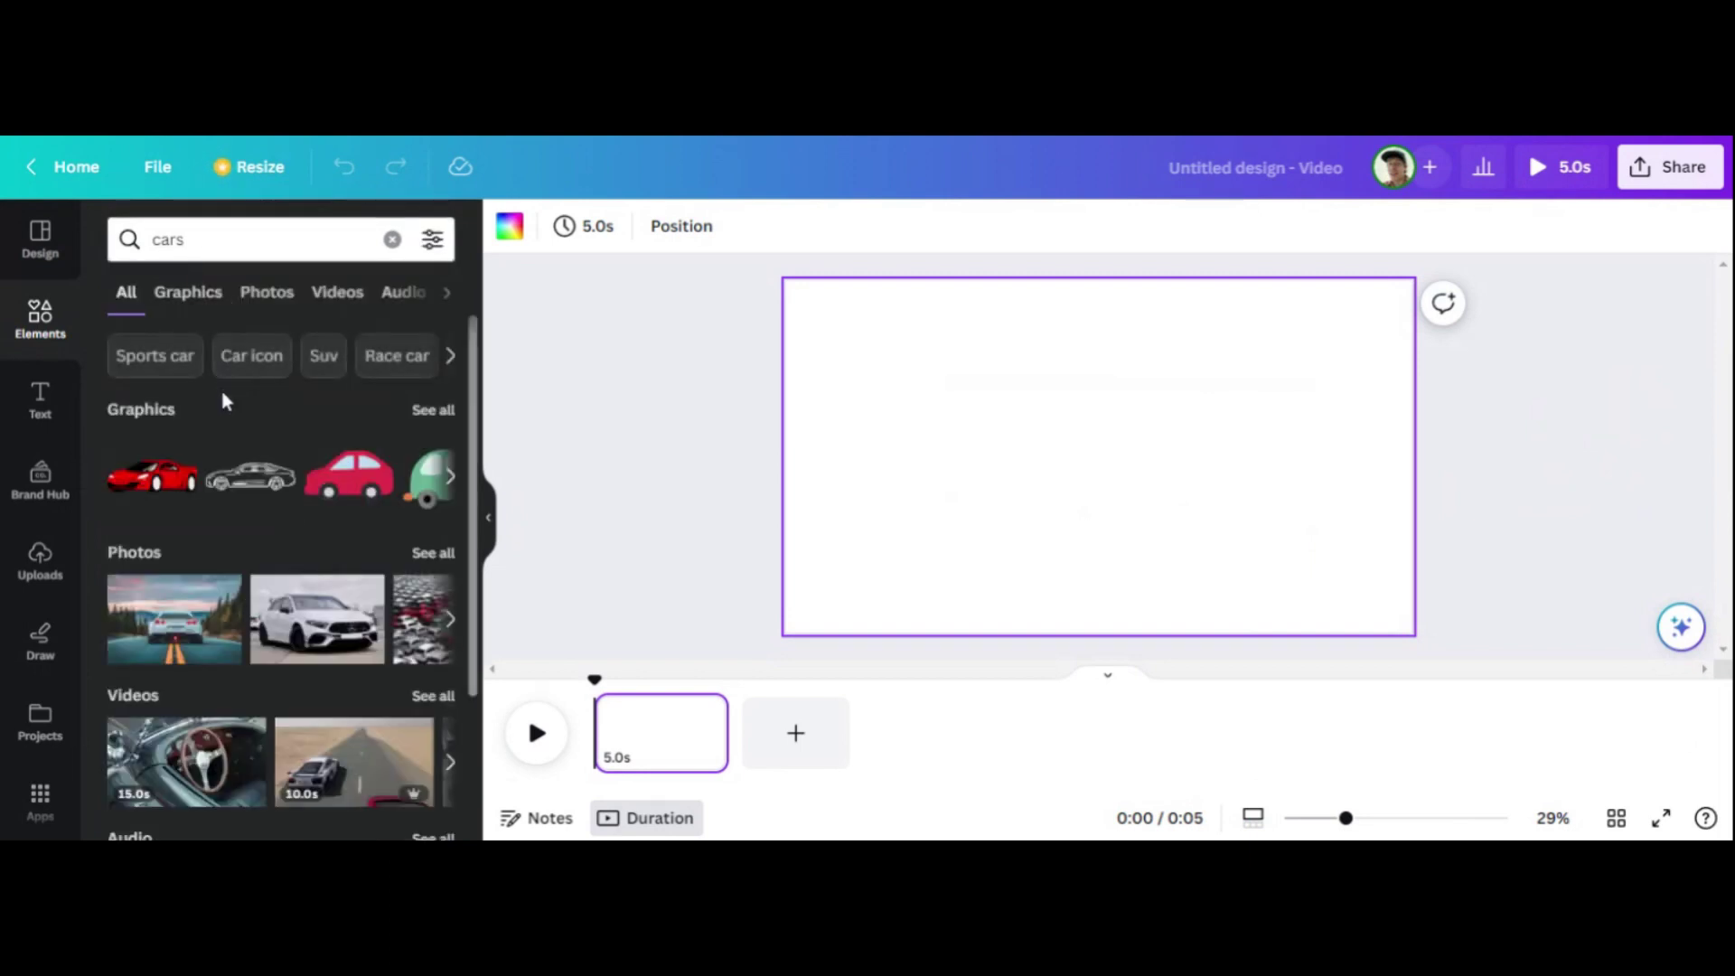
pyautogui.scroll(-1, 220, 406)
pyautogui.scroll(-1, 213, 438)
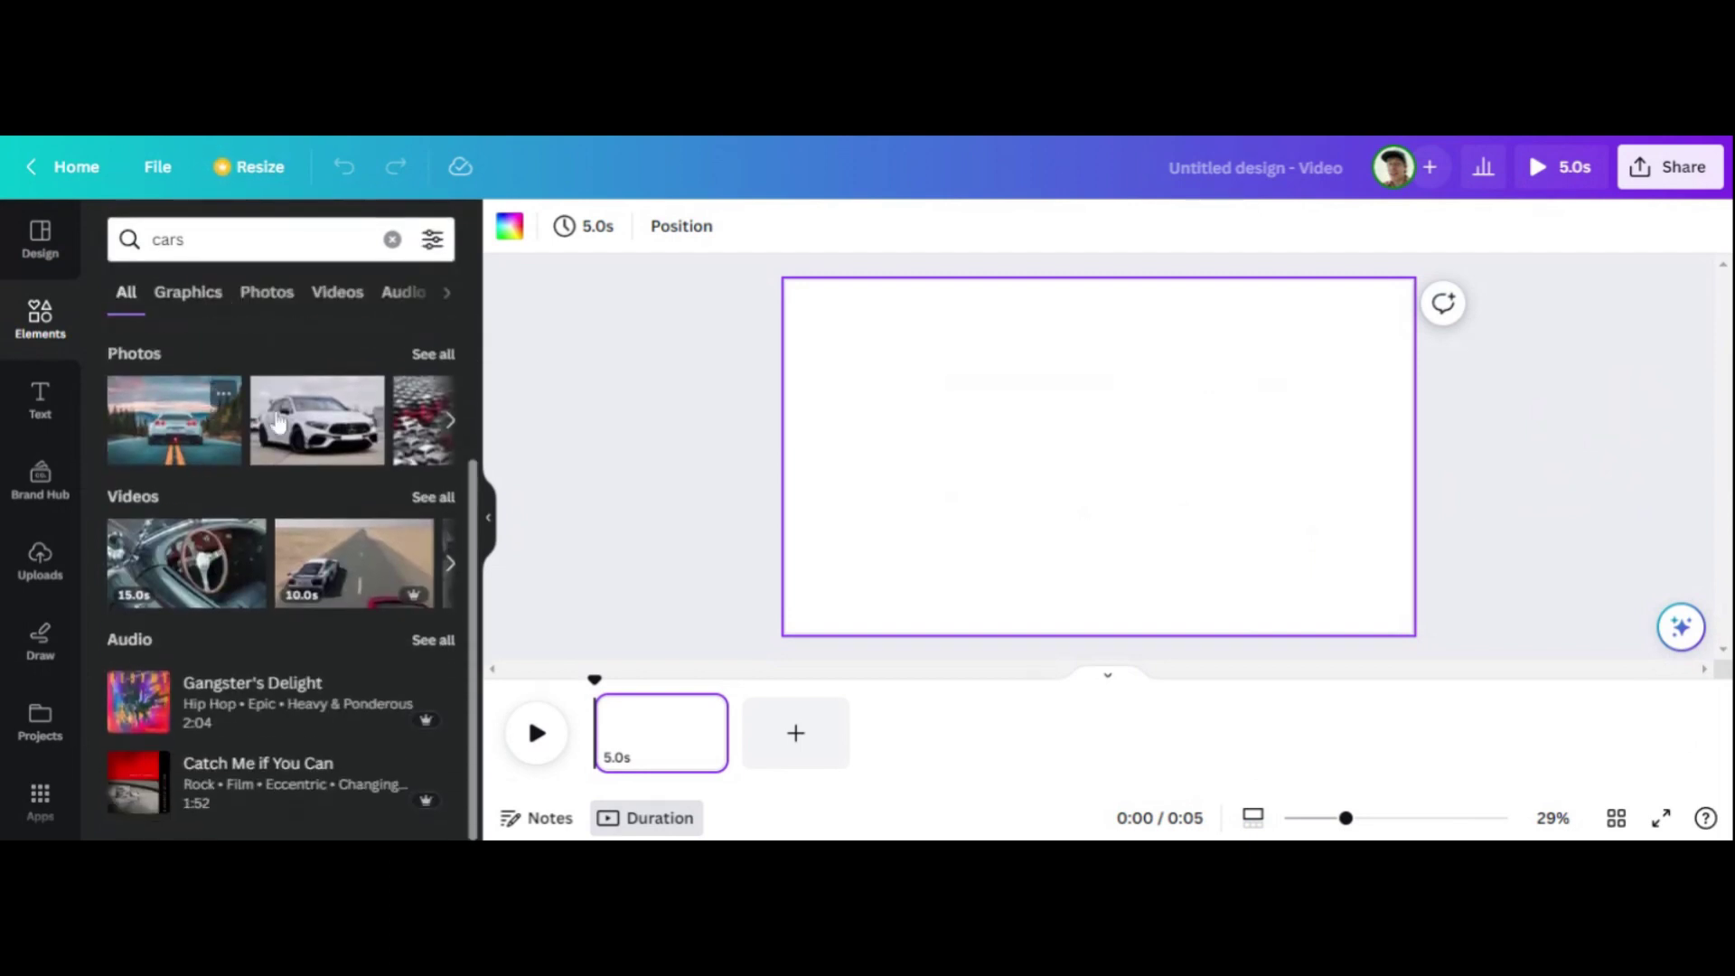
pyautogui.click(450, 567)
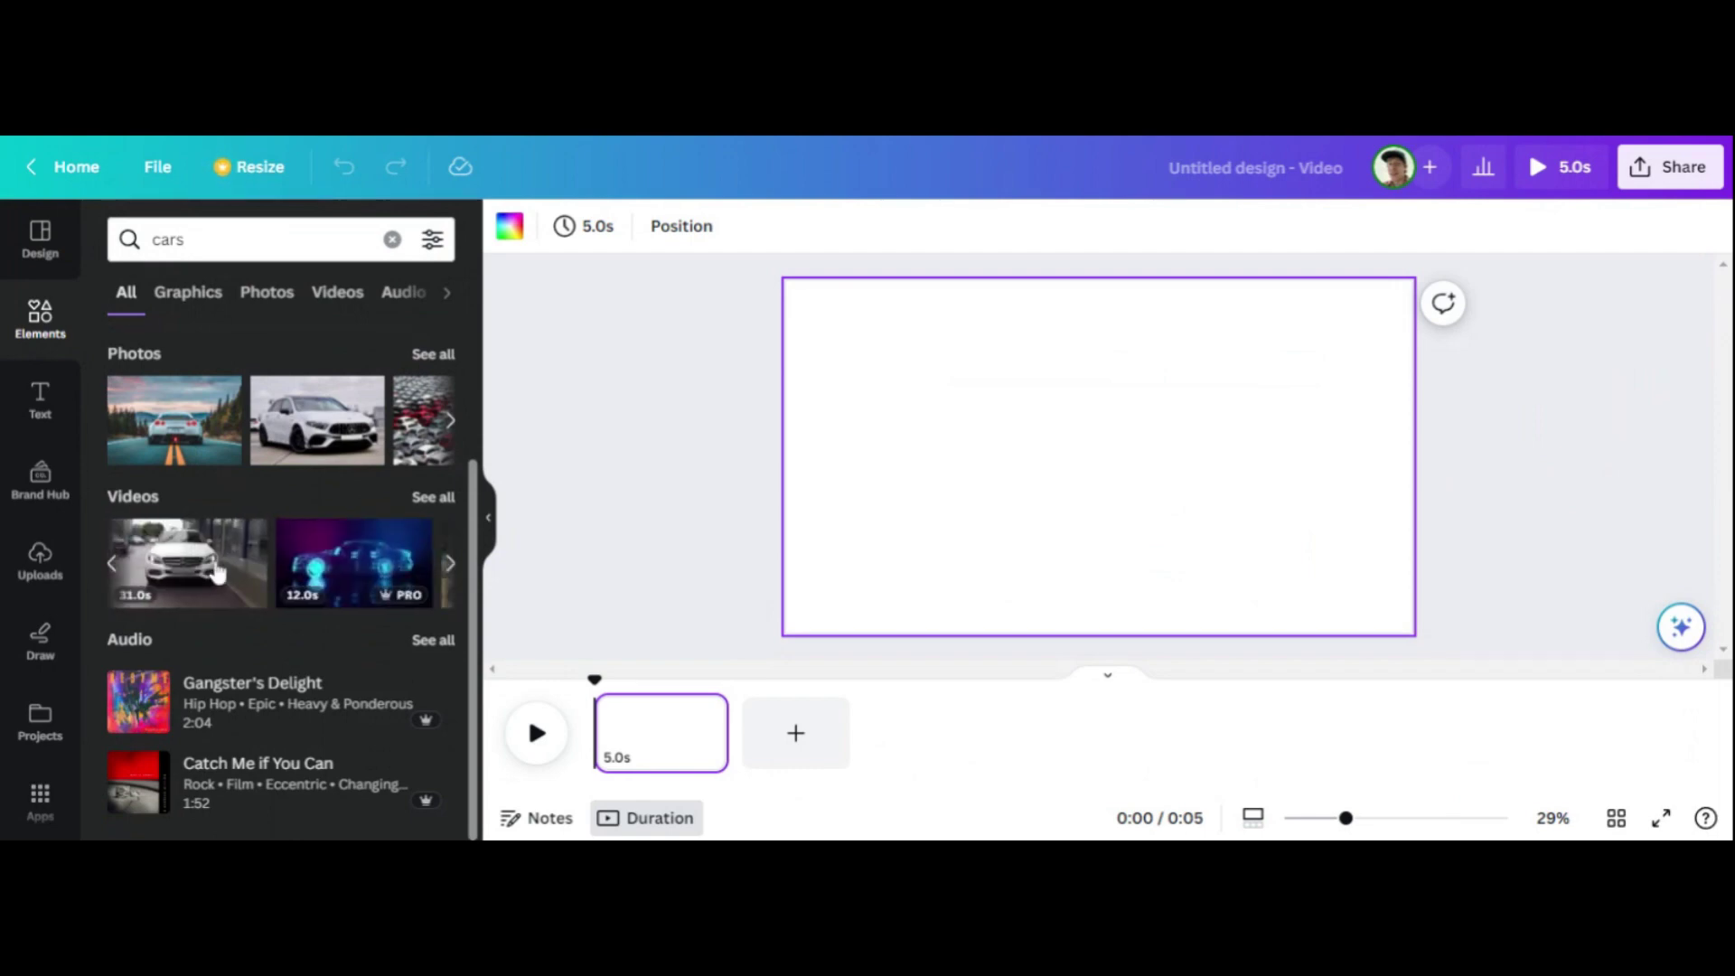
pyautogui.click(210, 570)
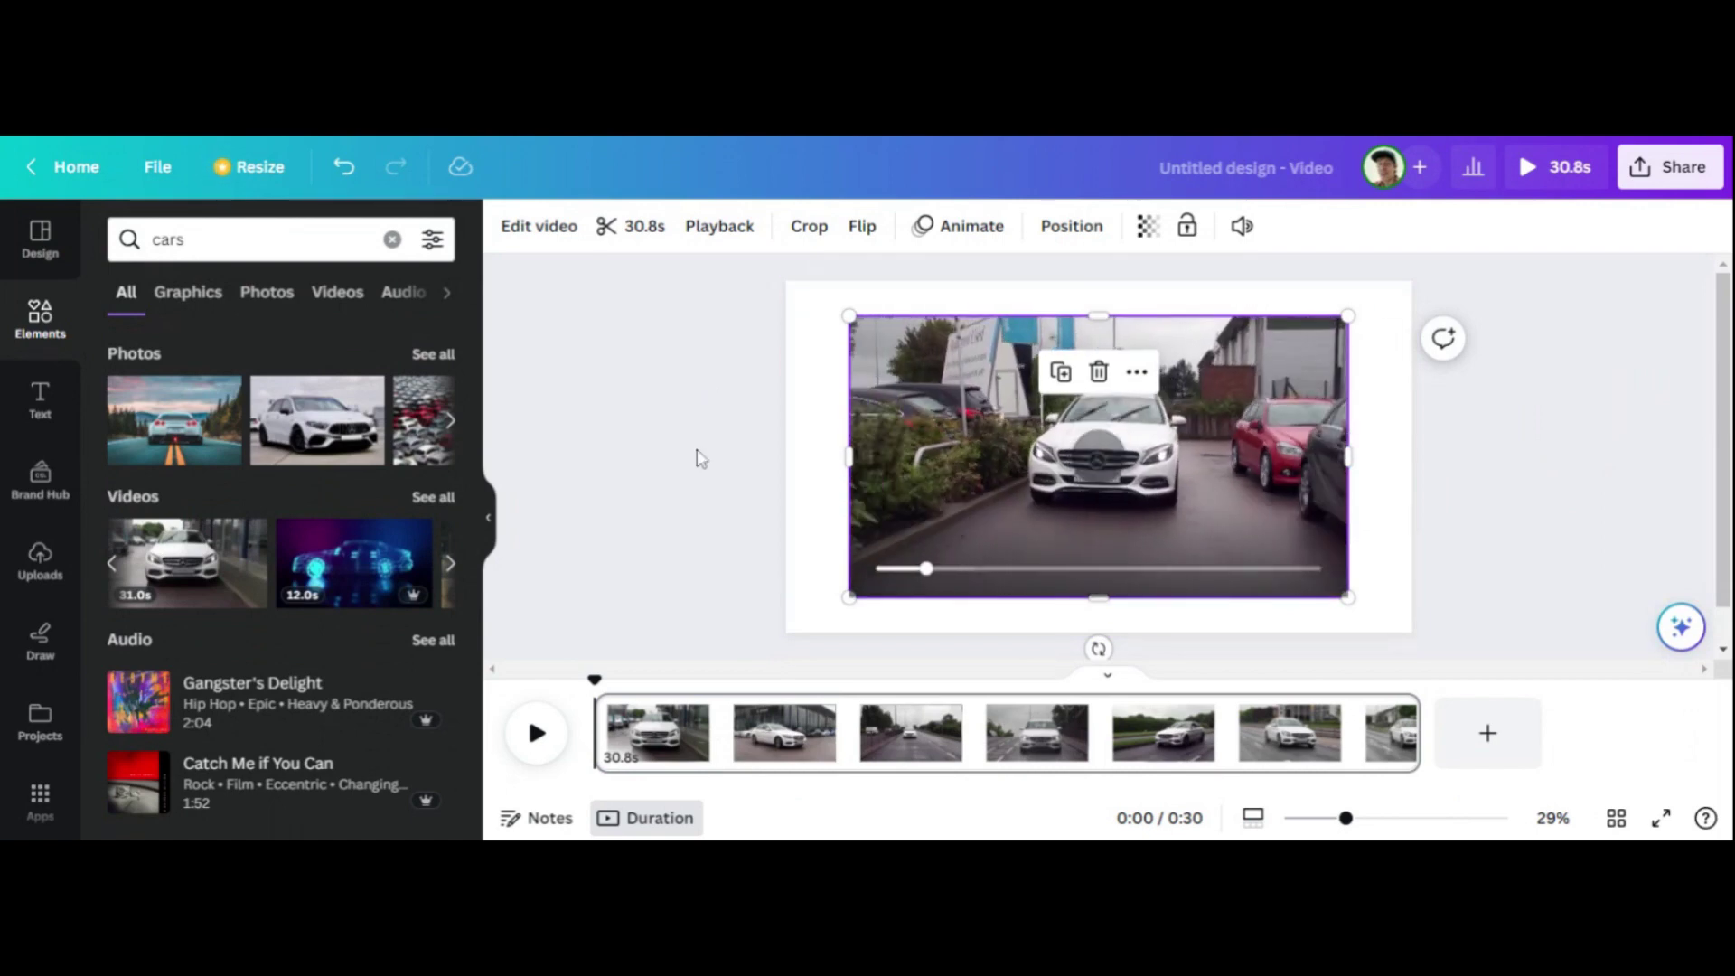
# - Try the blue wireframe car clip, then replace it with the 30-second parking-lot footage
pyautogui.click(352, 563)
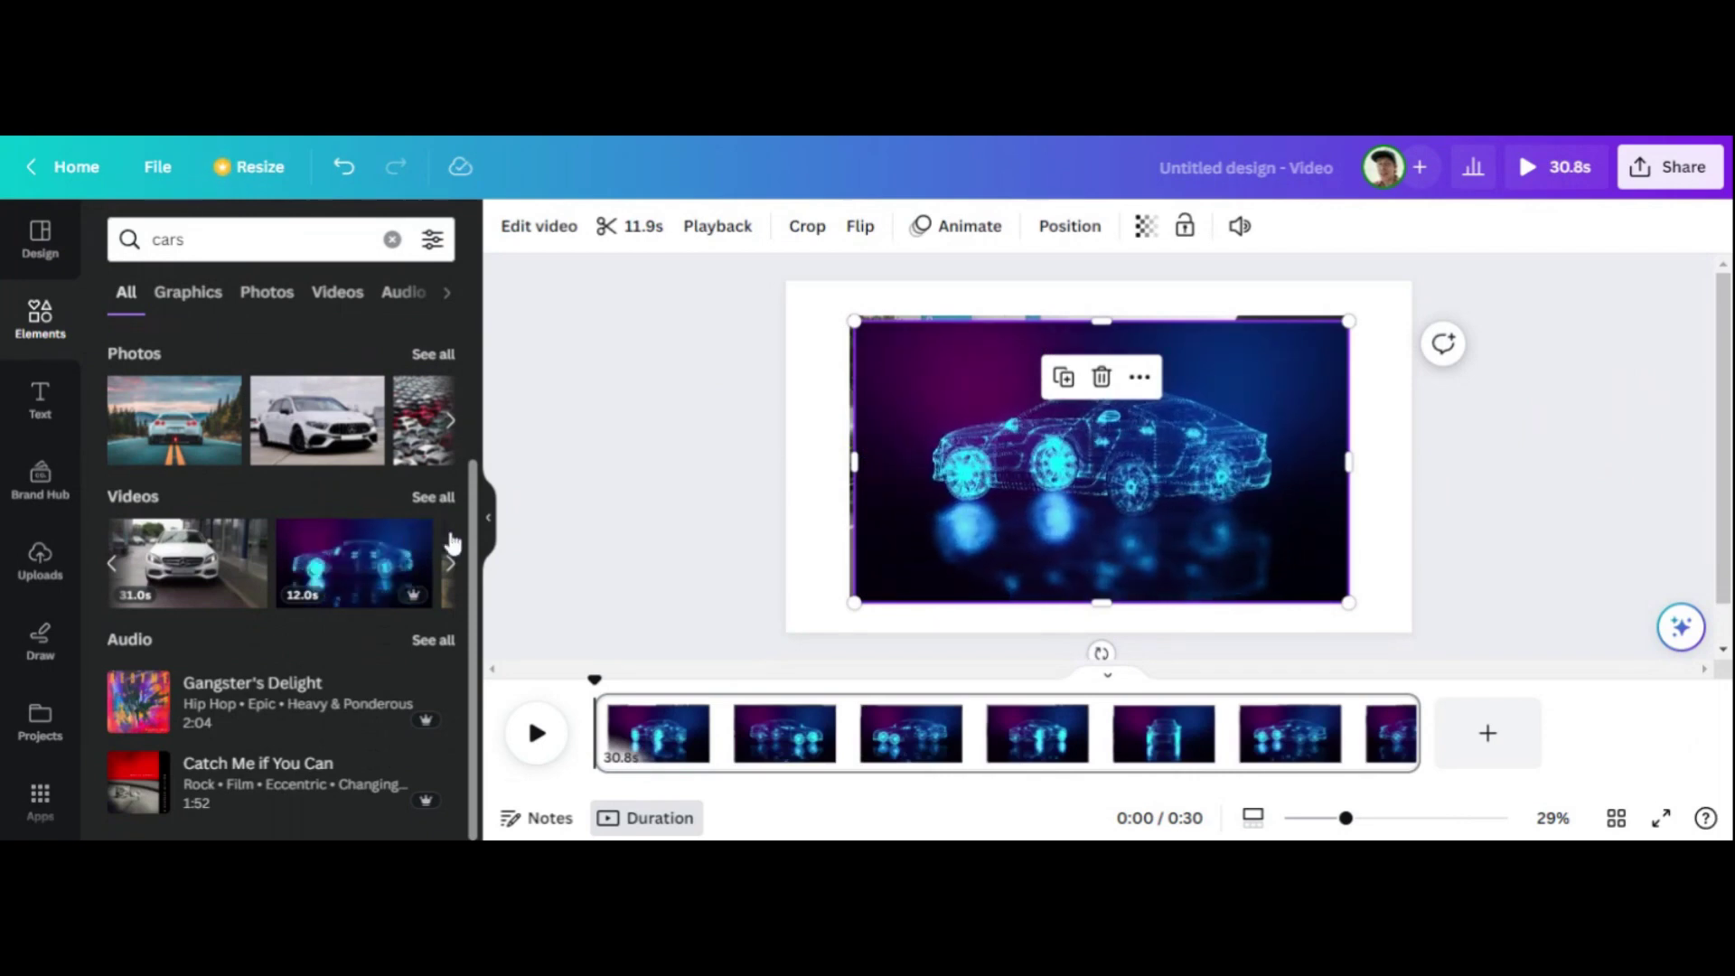
pyautogui.click(451, 568)
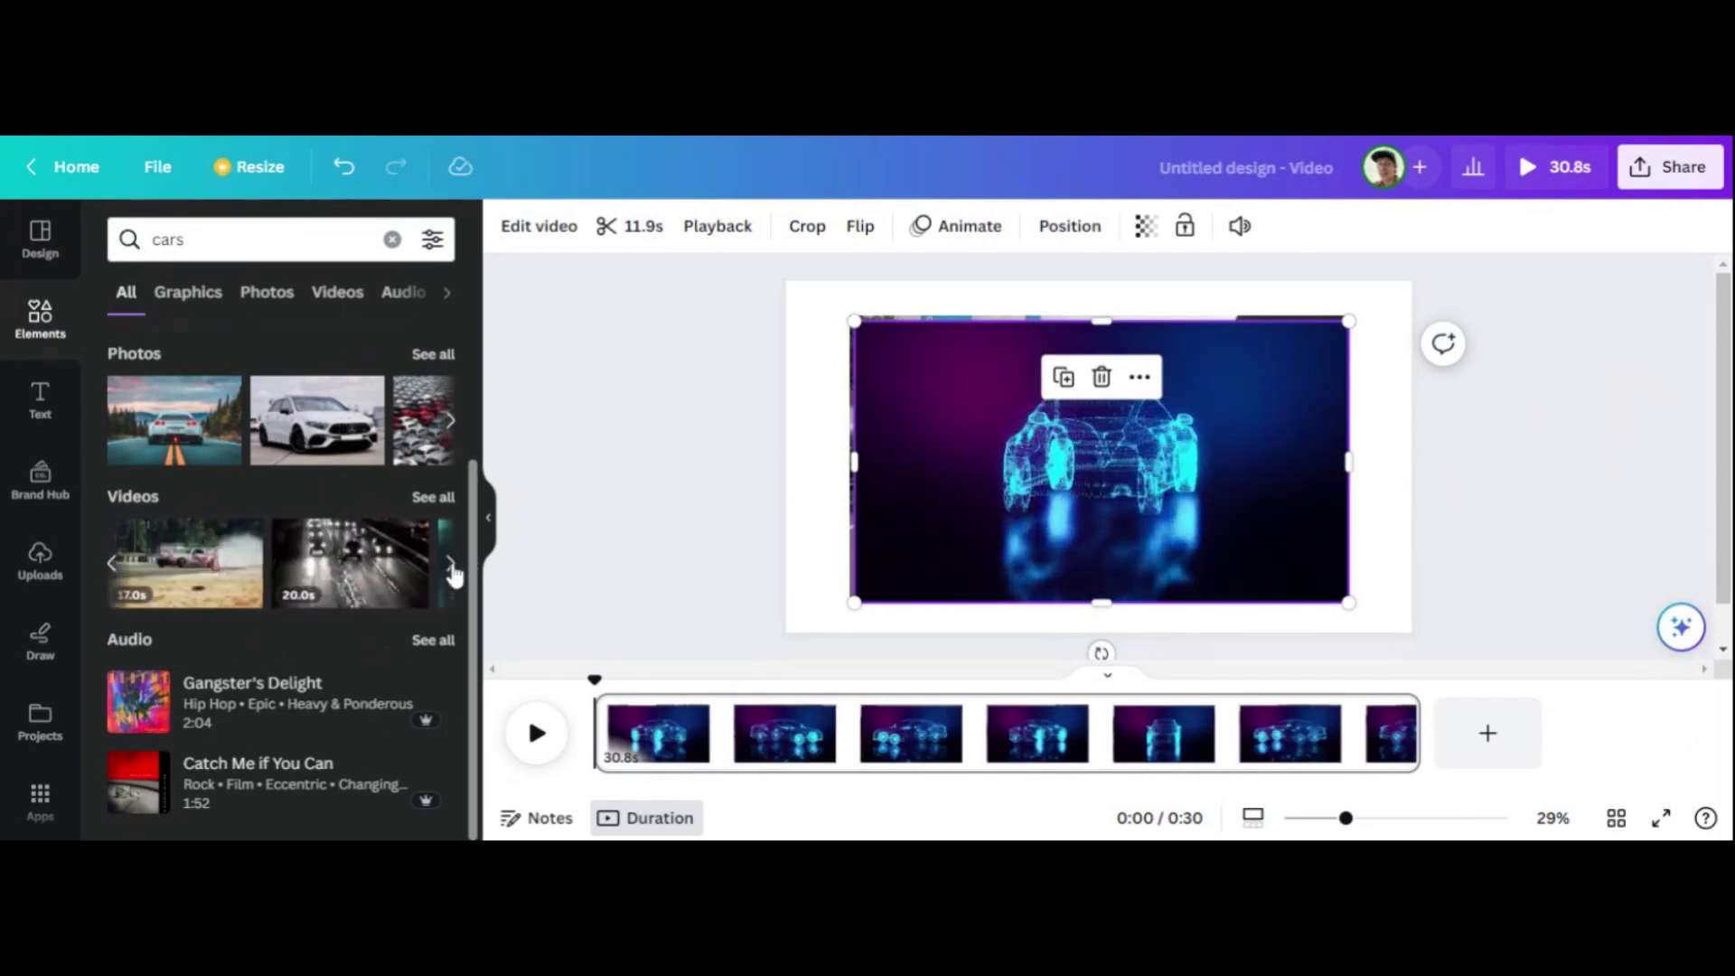
pyautogui.click(454, 571)
pyautogui.click(454, 571)
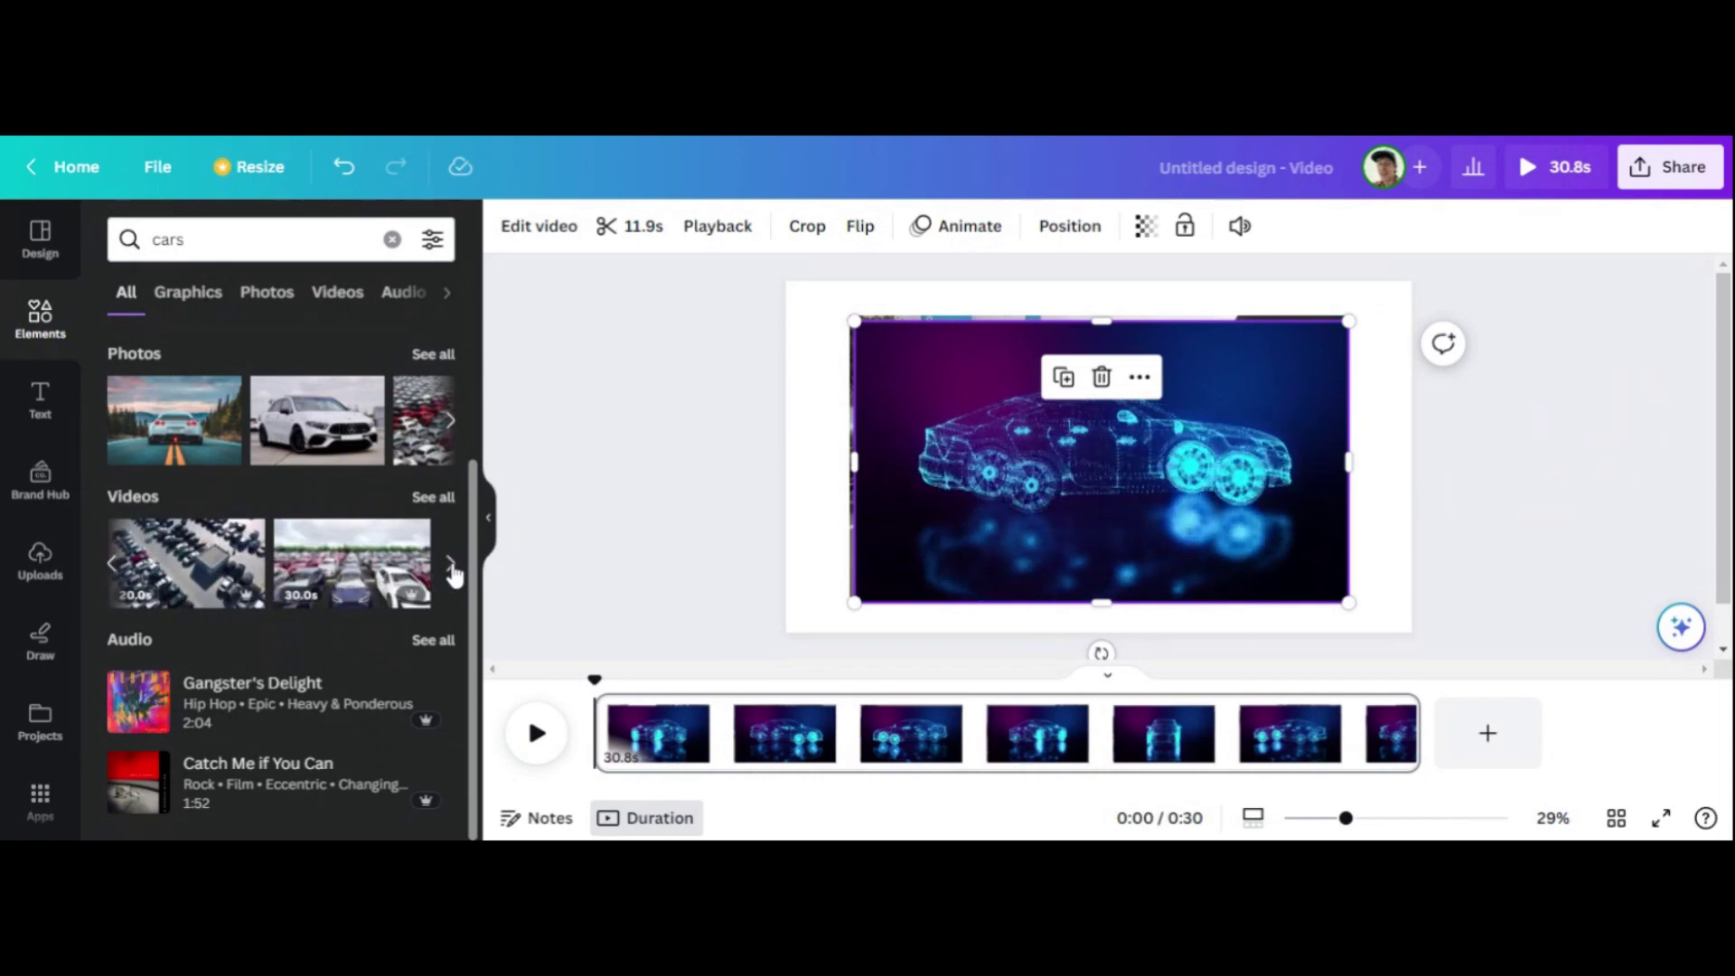
pyautogui.click(395, 590)
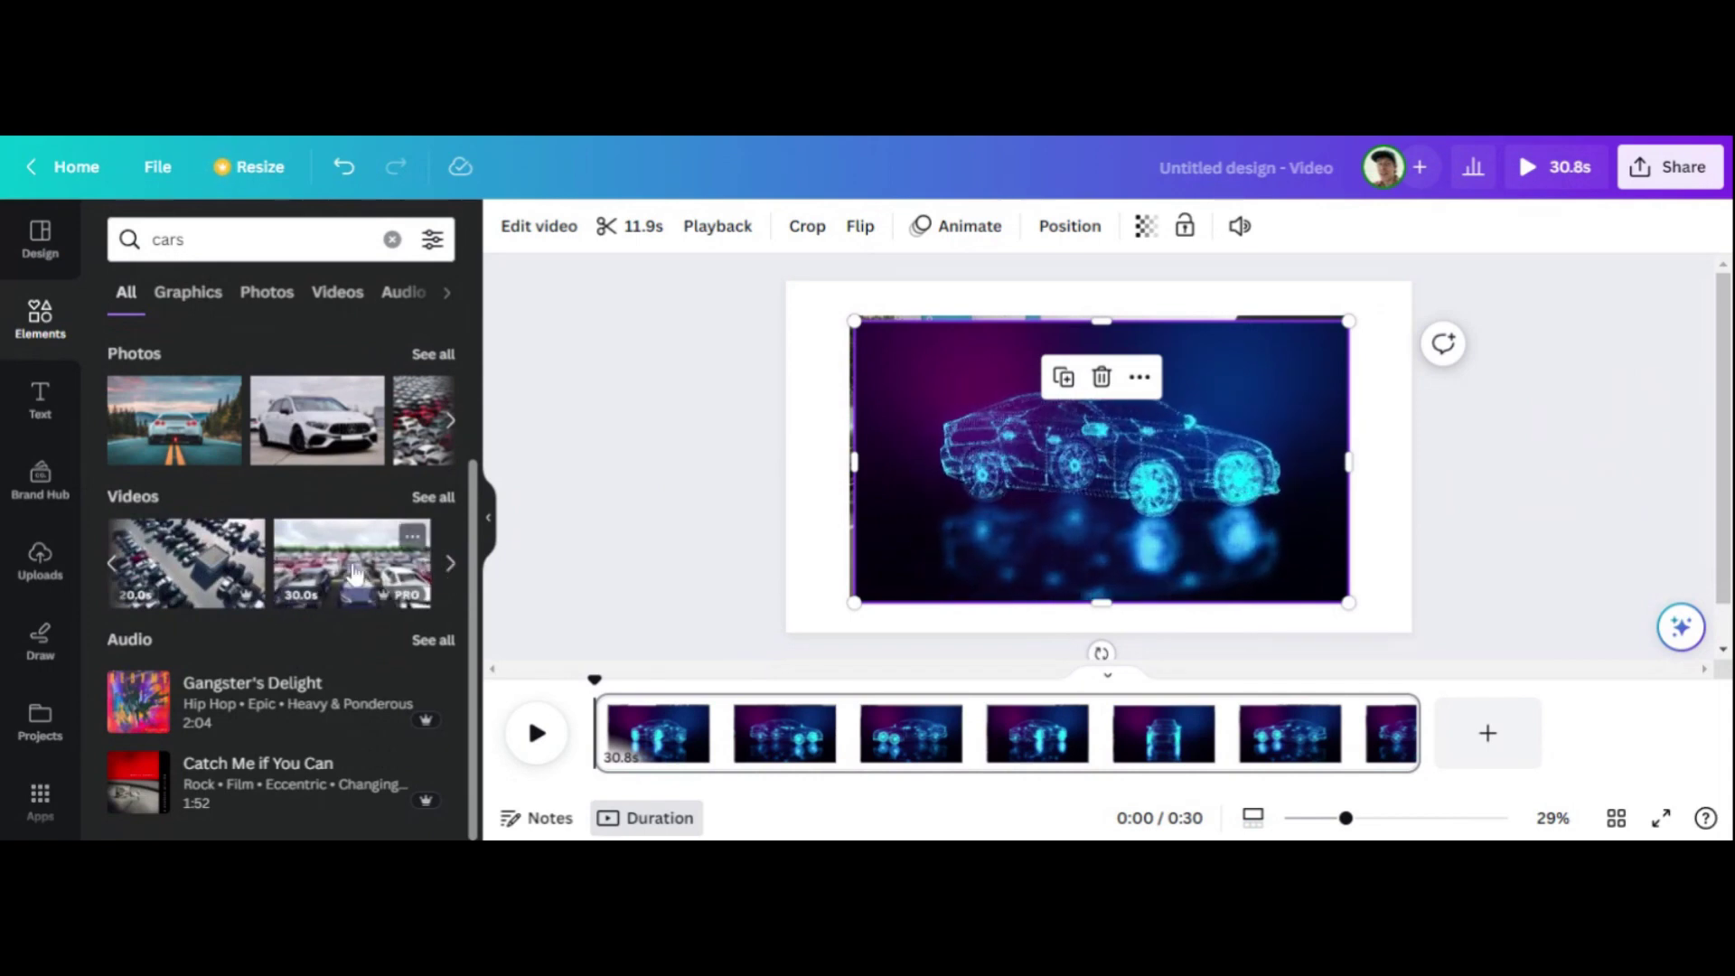